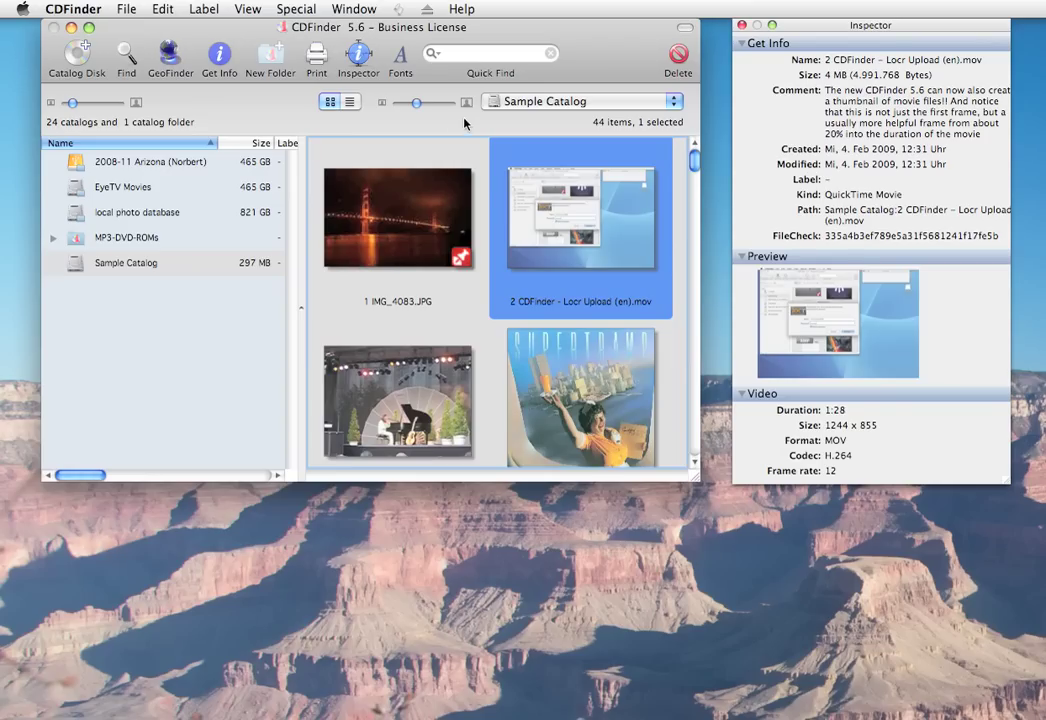
- Run a quick find for Supertramp across the catalogs
{"action": "left_click", "coordinate": [483, 55]}
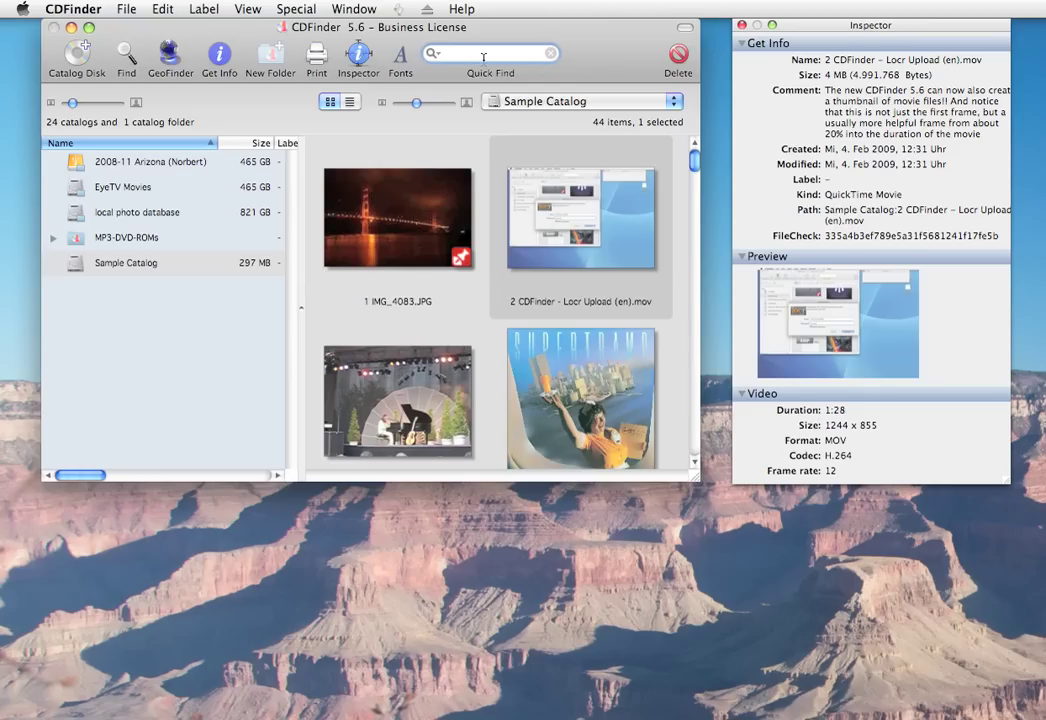
{"action": "type", "text": "Supertramp"}
{"action": "key", "text": "Return"}
- Inspect the metadata of photo IMG_3812.JPG and a found copy of 03 - Hide In Your Shell.mp3, and close the results
{"action": "scroll", "coordinate": [395, 284], "scroll_direction": "down", "scroll_amount": 20}
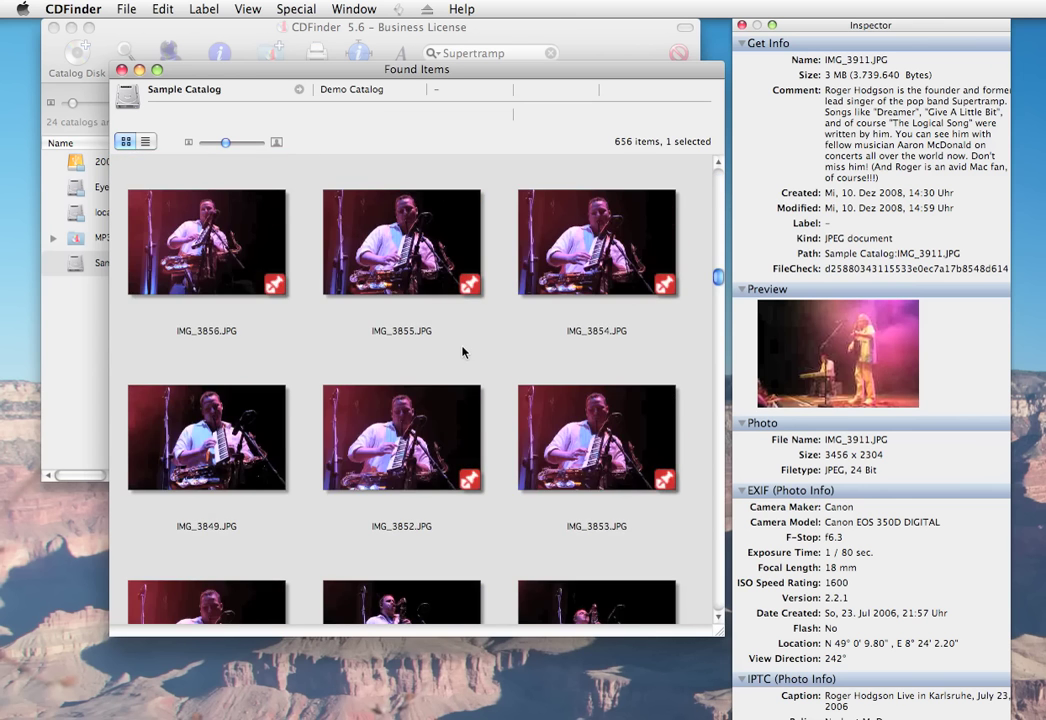
{"action": "scroll", "coordinate": [462, 351], "scroll_direction": "down", "scroll_amount": 5}
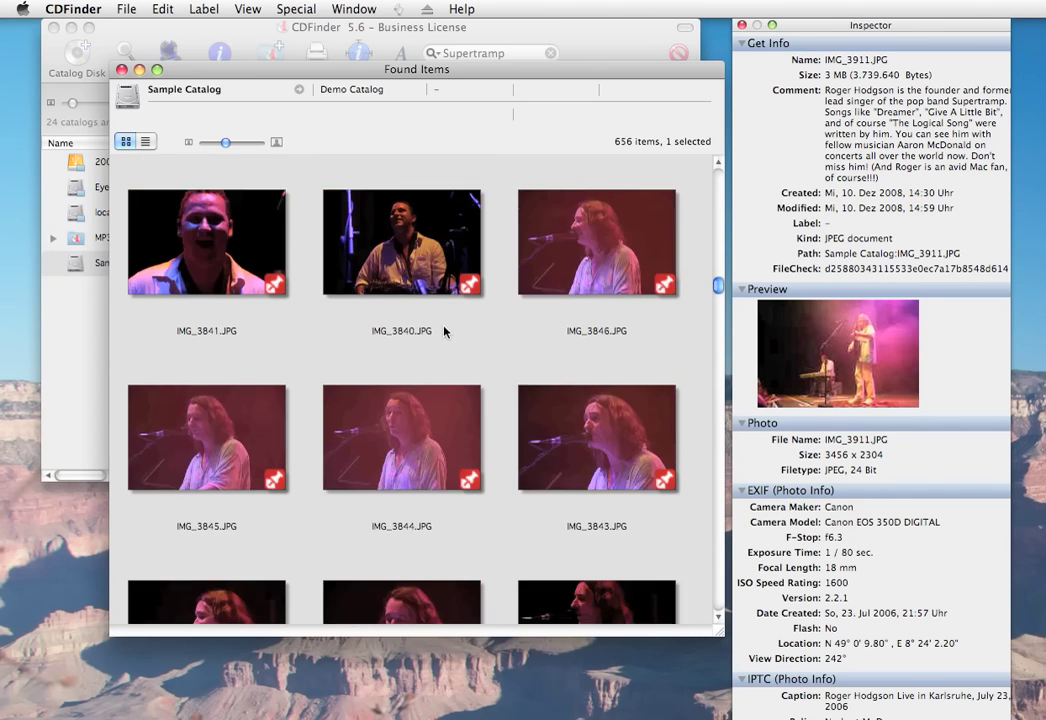
{"action": "scroll", "coordinate": [444, 331], "scroll_direction": "down", "scroll_amount": 8}
{"action": "scroll", "coordinate": [444, 331], "scroll_direction": "down", "scroll_amount": 5}
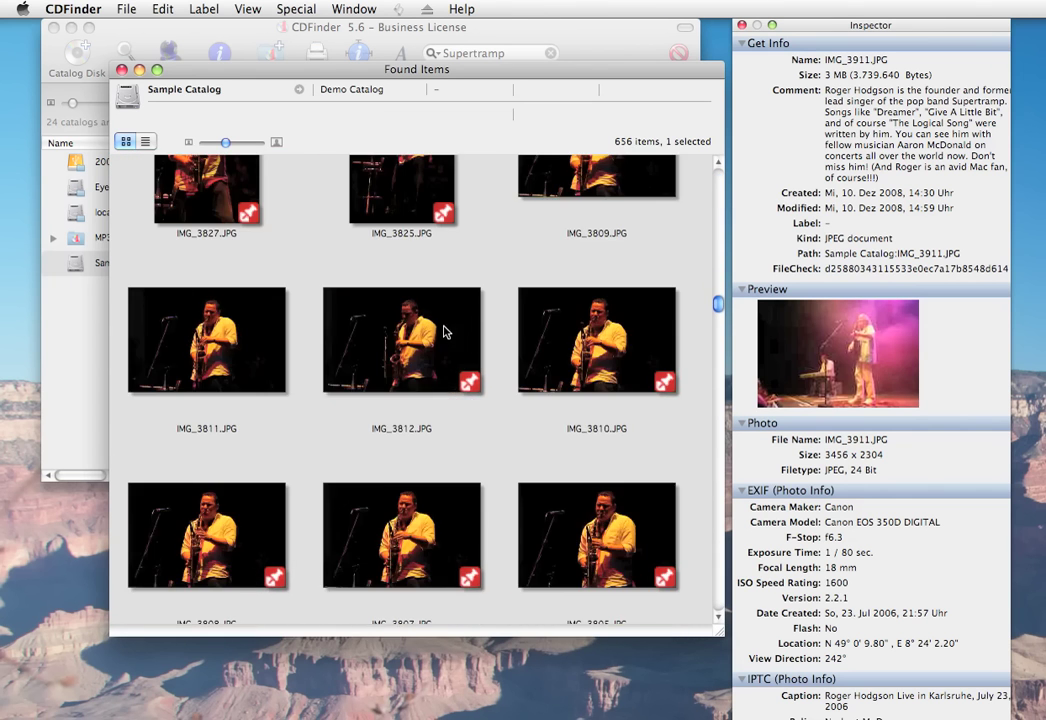
{"action": "left_click", "coordinate": [410, 331]}
{"action": "scroll", "coordinate": [410, 331], "scroll_direction": "down", "scroll_amount": 20}
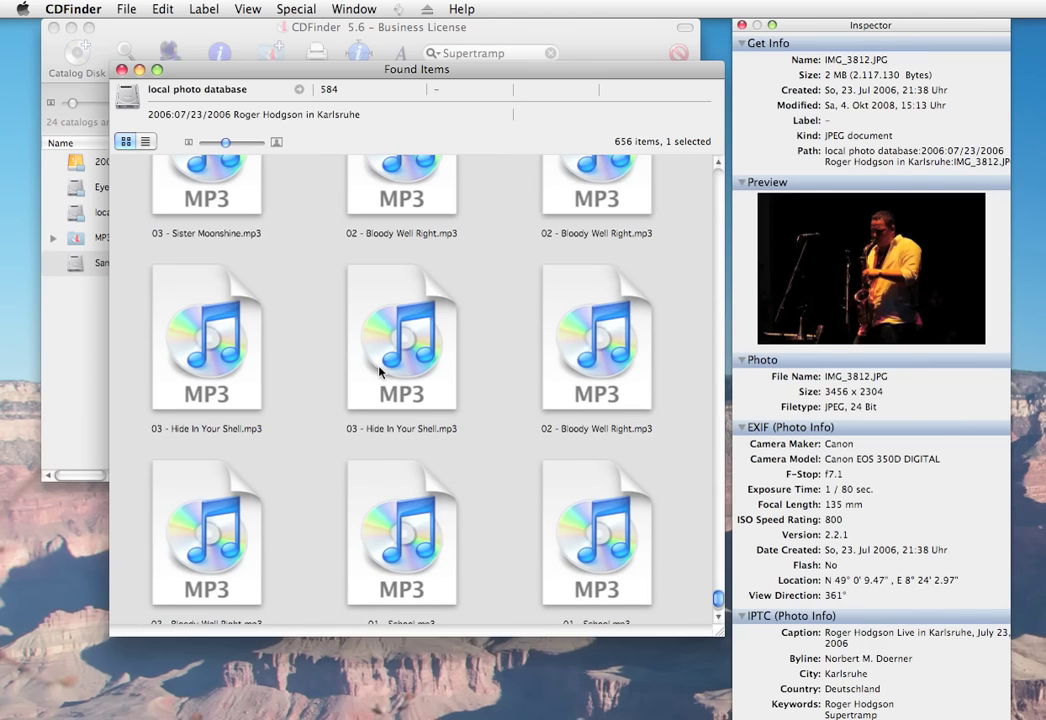
{"action": "left_click", "coordinate": [385, 372]}
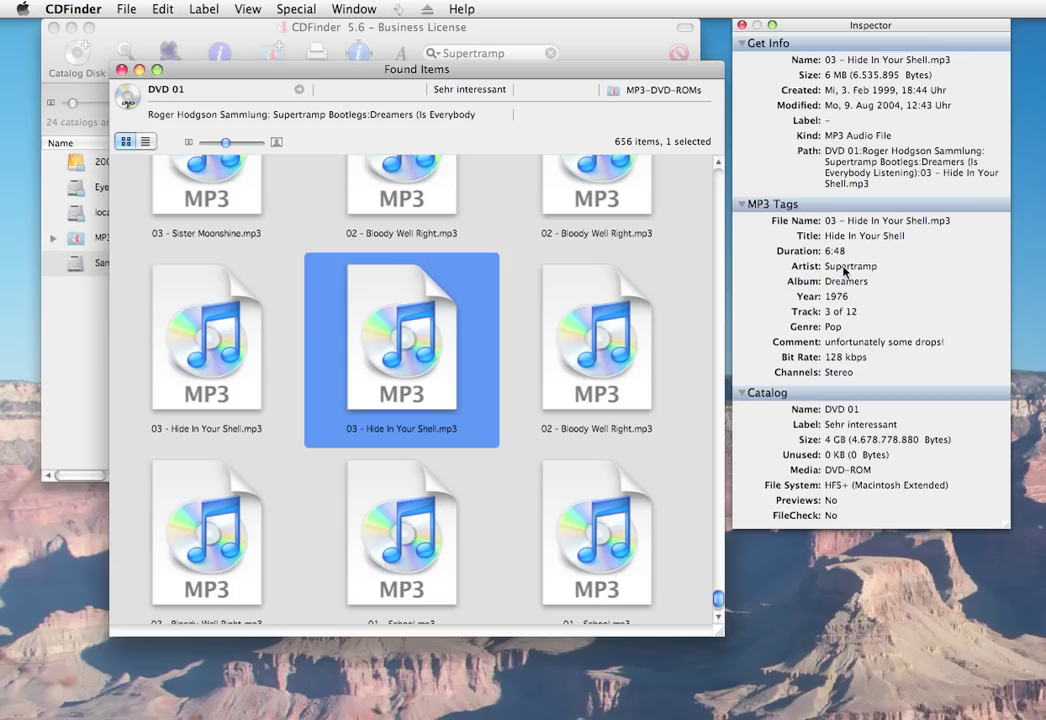
{"action": "left_click", "coordinate": [121, 69]}
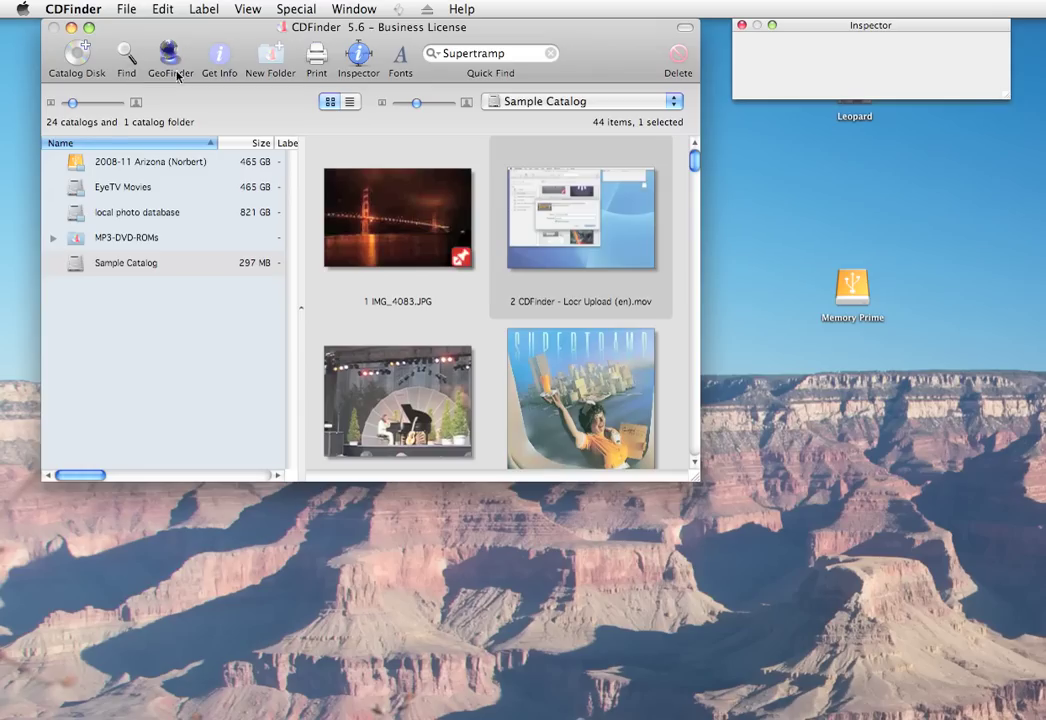
- Set up a detailed Find in every catalog file for any text containing supertramp
{"action": "left_click", "coordinate": [127, 55]}
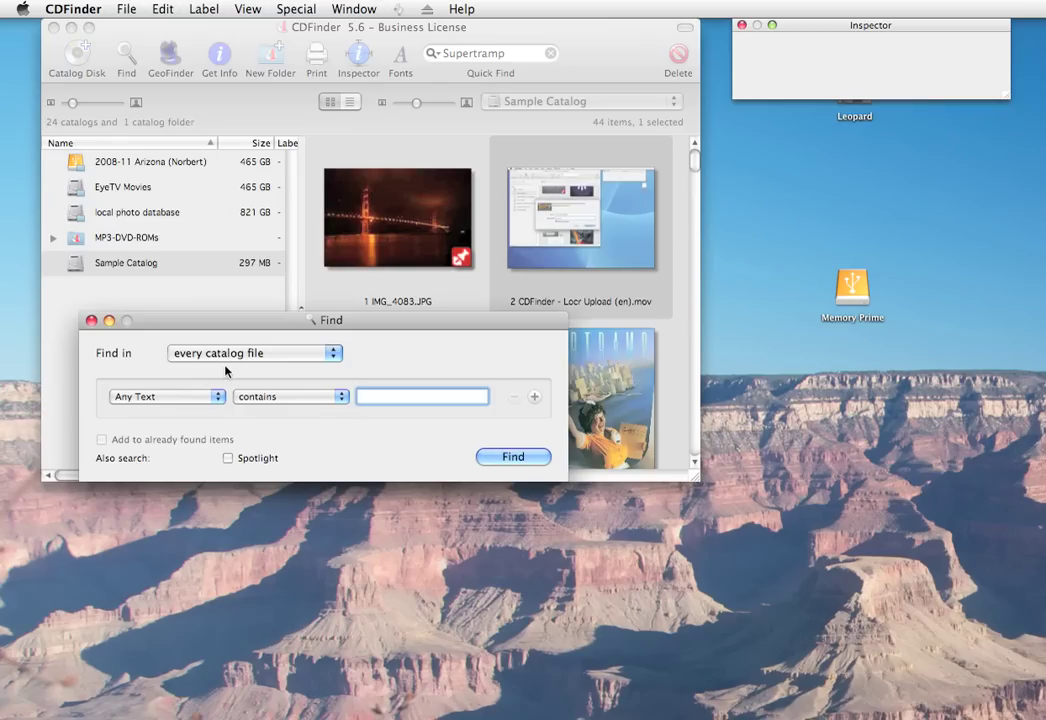
{"action": "left_click", "coordinate": [232, 354]}
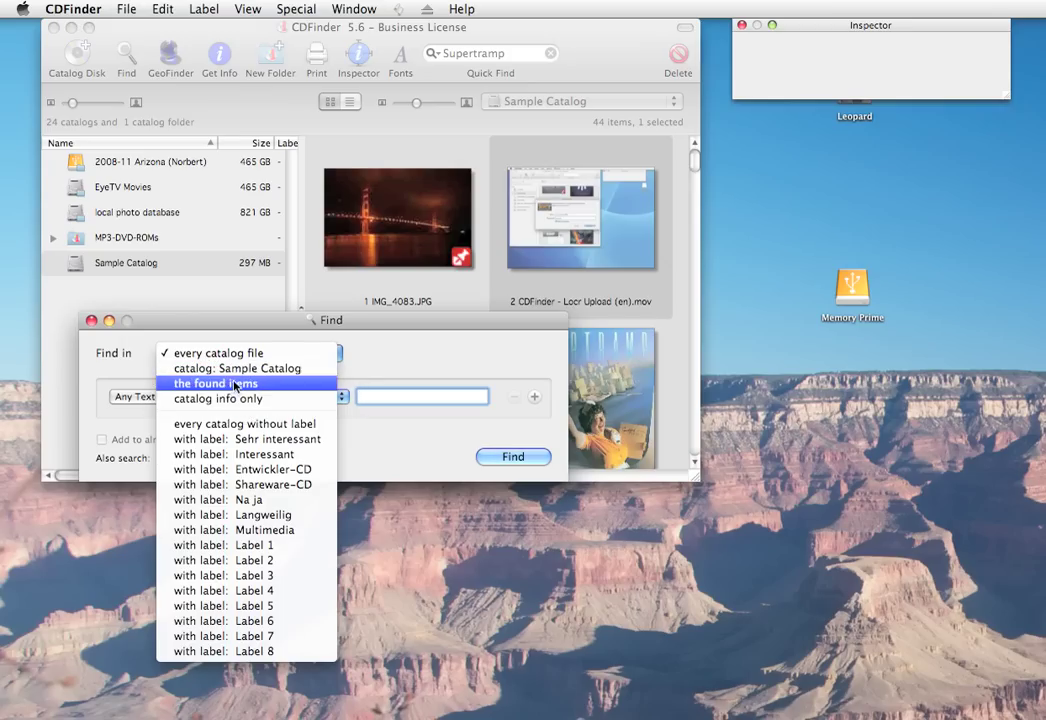
{"action": "left_click", "coordinate": [232, 353]}
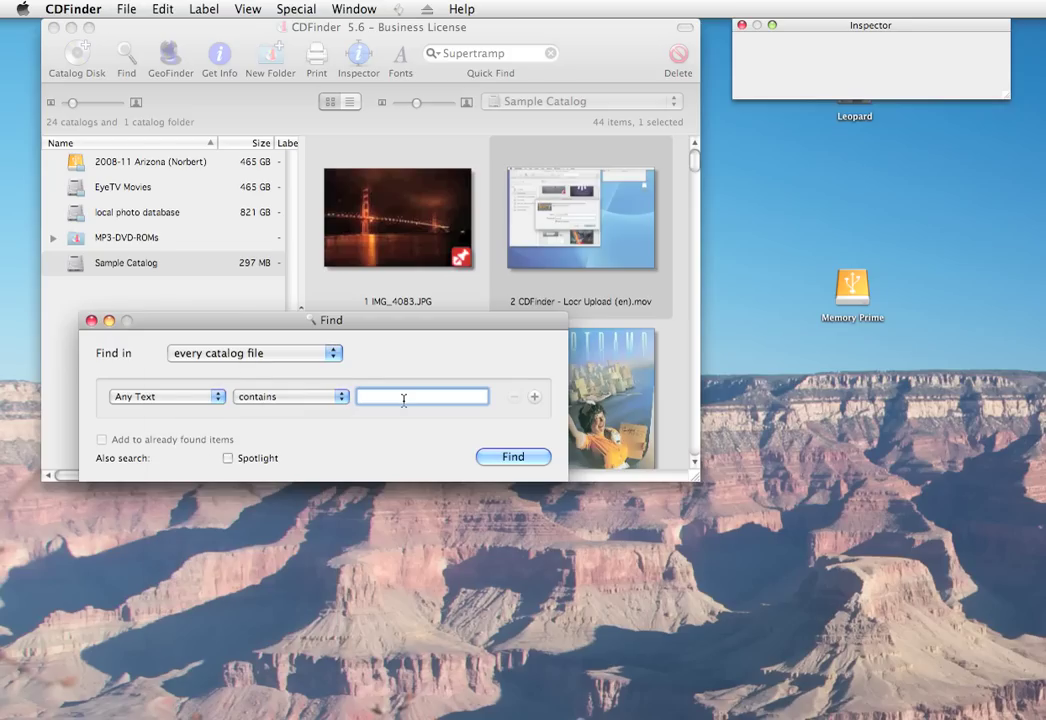
{"action": "type", "text": "upertramp"}
- Add a second search criterion requiring Kind is Picture and run the search
{"action": "left_click", "coordinate": [534, 397]}
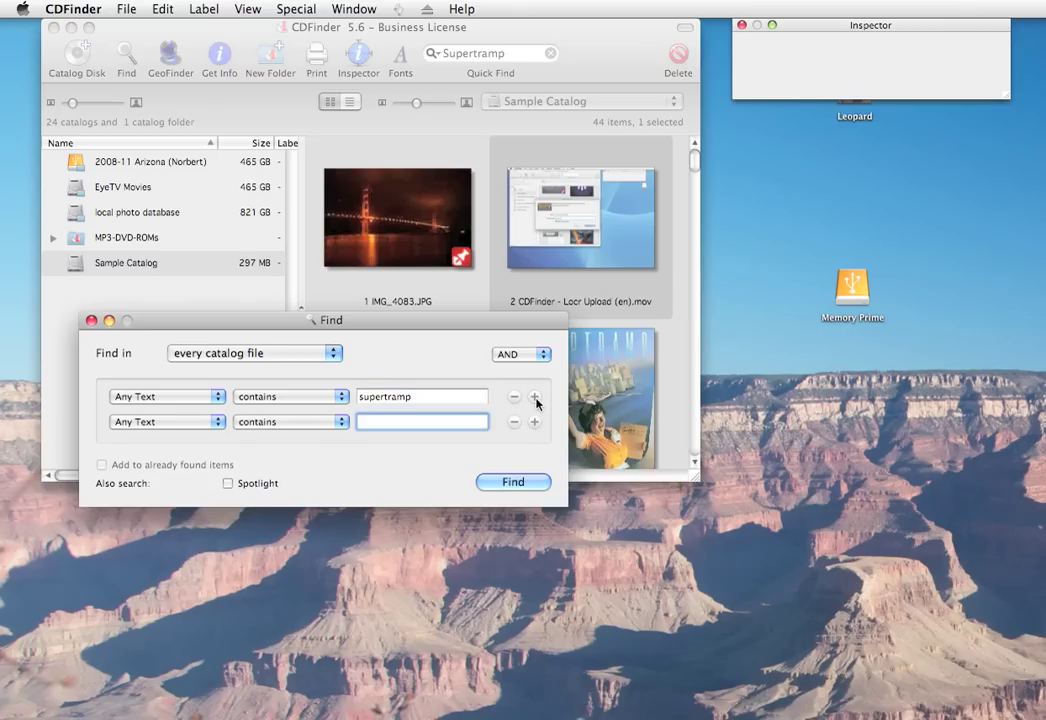
{"action": "left_click", "coordinate": [171, 422]}
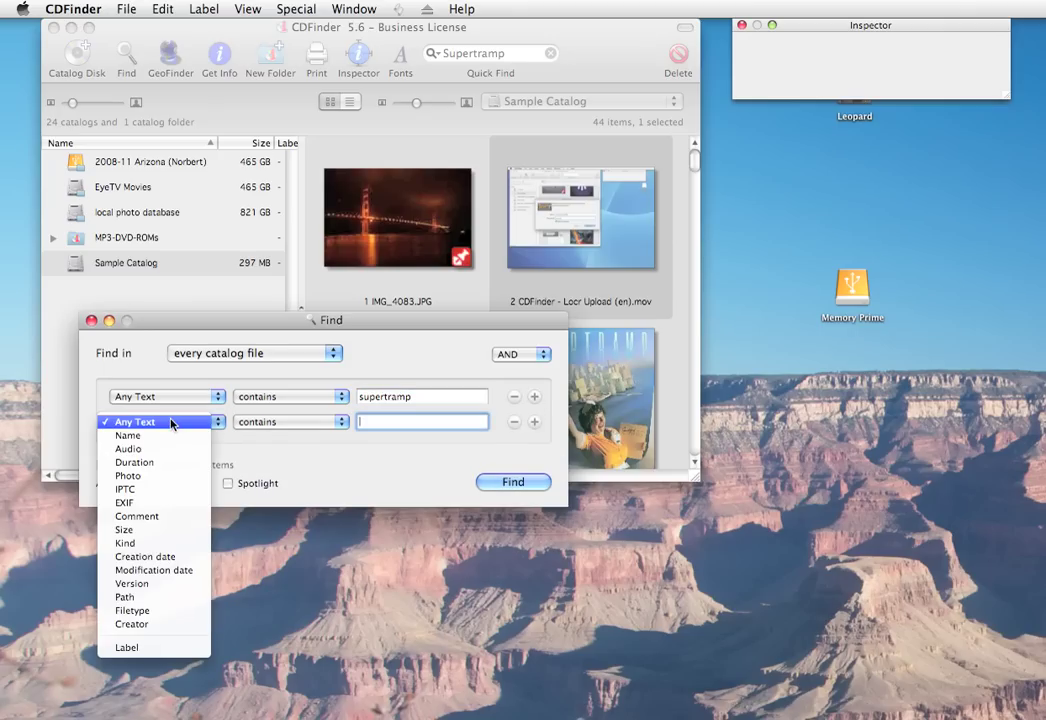
{"action": "left_click", "coordinate": [178, 549]}
{"action": "left_click", "coordinate": [372, 422]}
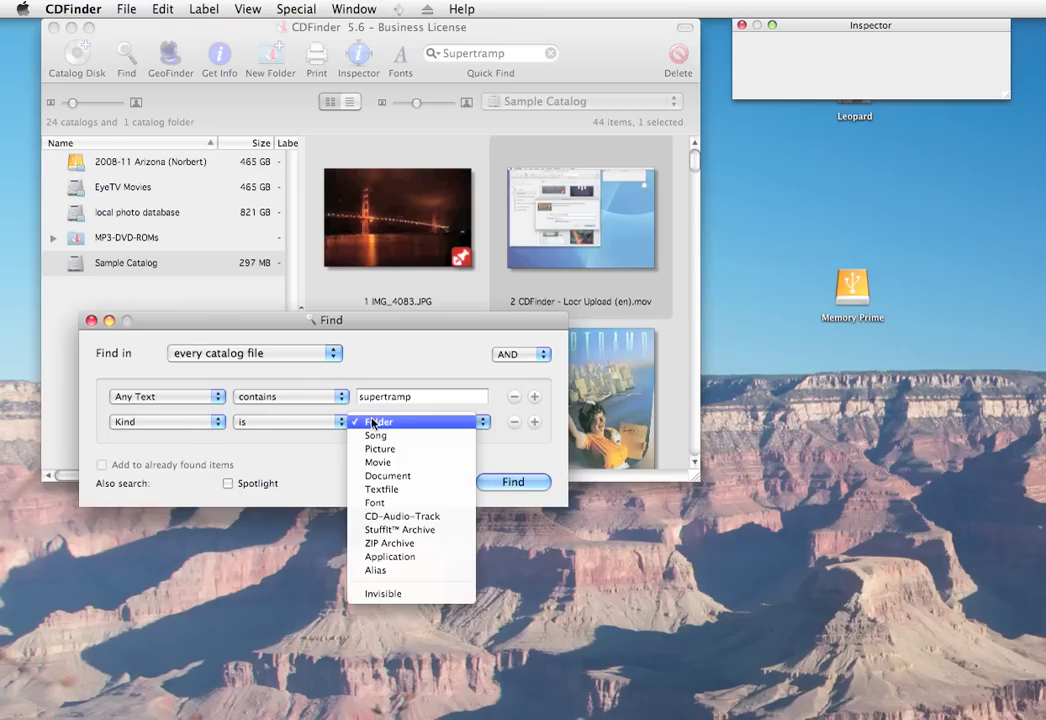
{"action": "left_click", "coordinate": [381, 449]}
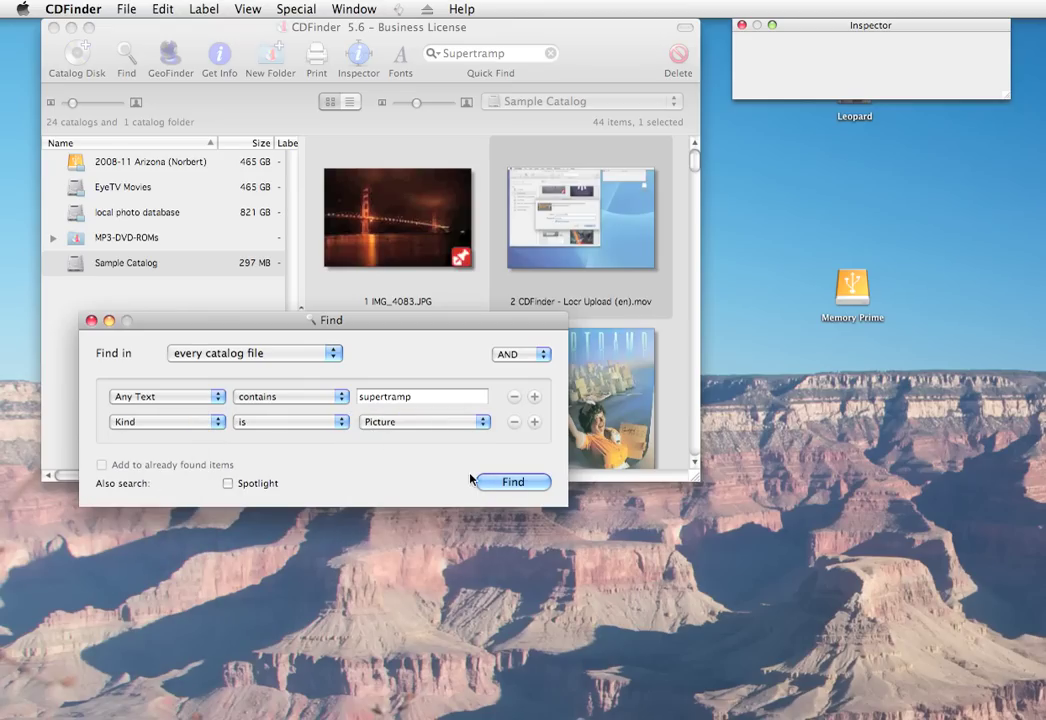
{"action": "left_click", "coordinate": [500, 481]}
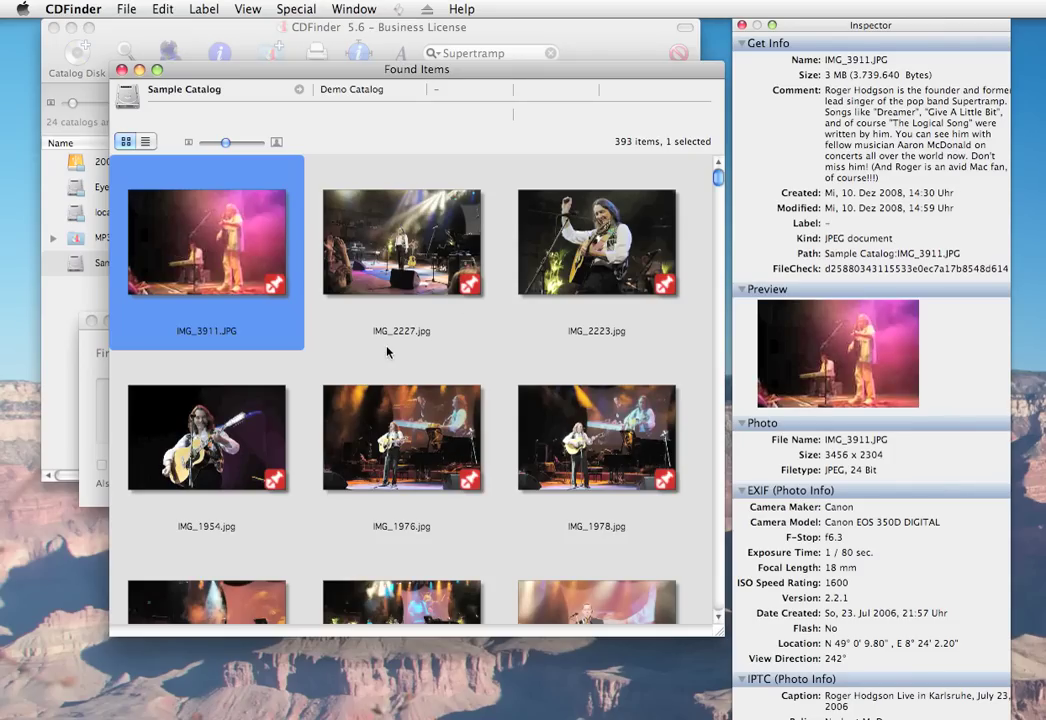
- Browse the pictures found for supertramp and close the results
{"action": "scroll", "coordinate": [388, 416], "scroll_direction": "down", "scroll_amount": 15}
{"action": "scroll", "coordinate": [388, 351], "scroll_direction": "down", "scroll_amount": 5}
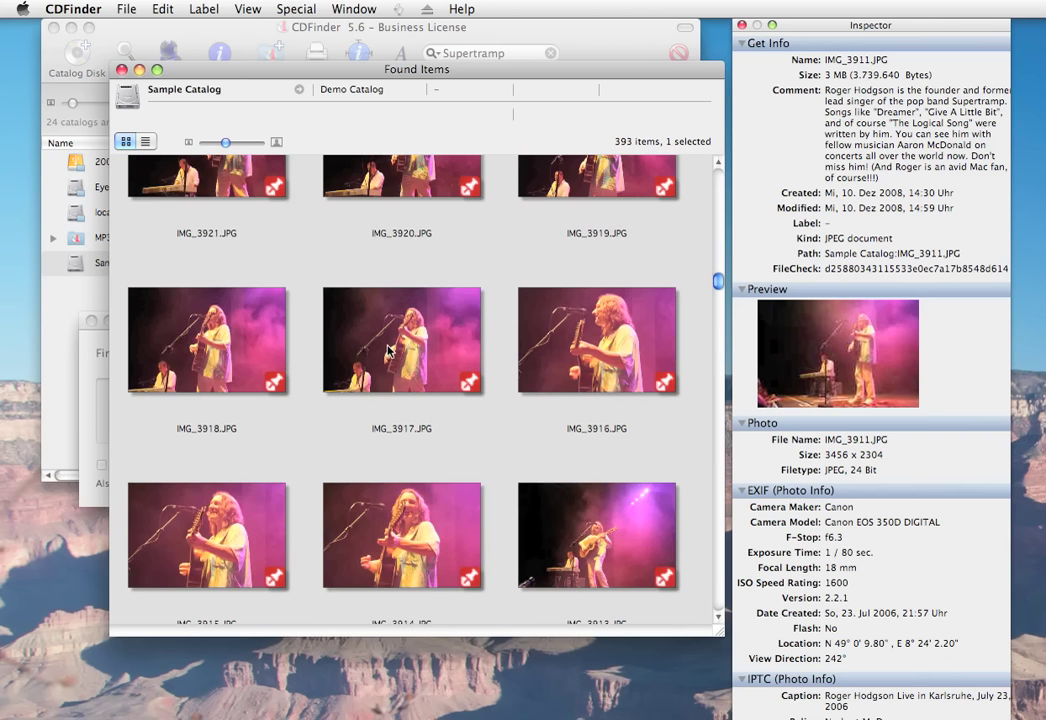
{"action": "left_click", "coordinate": [121, 70]}
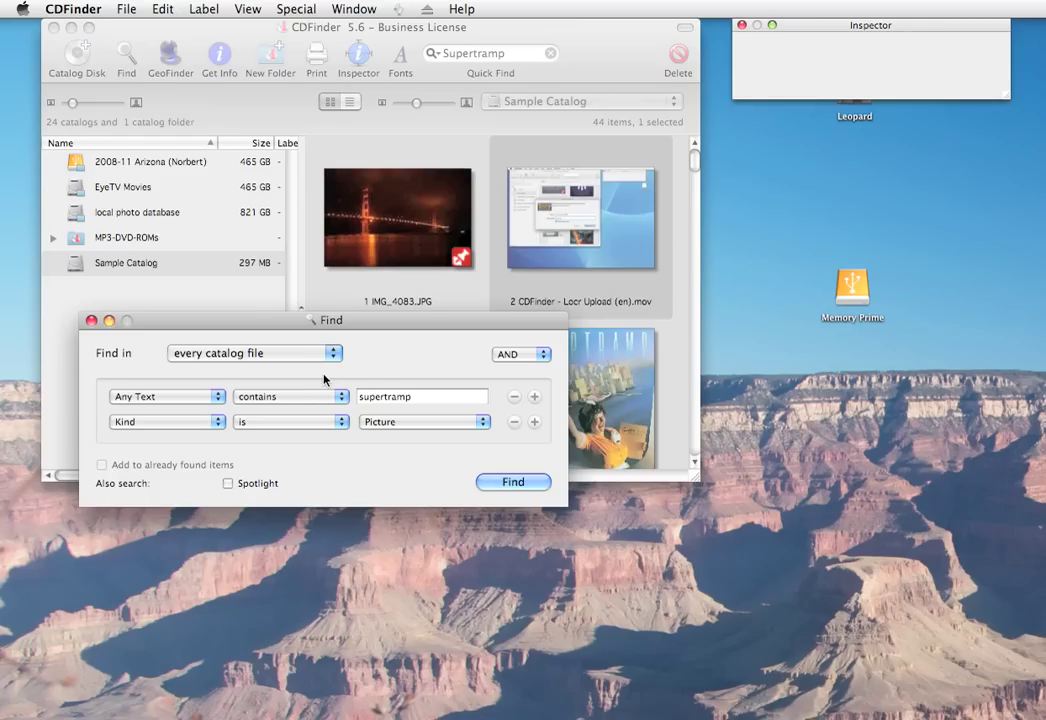
- Change the Kind criterion to Song, run the search and close the results
{"action": "left_click", "coordinate": [385, 424]}
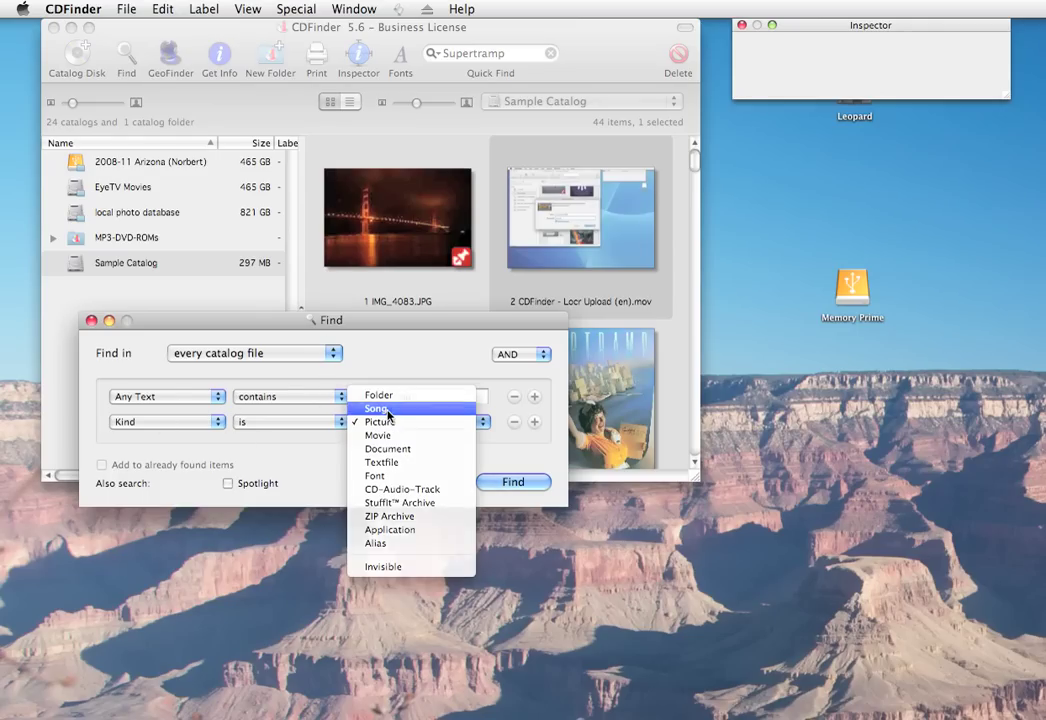
{"action": "left_click", "coordinate": [388, 411]}
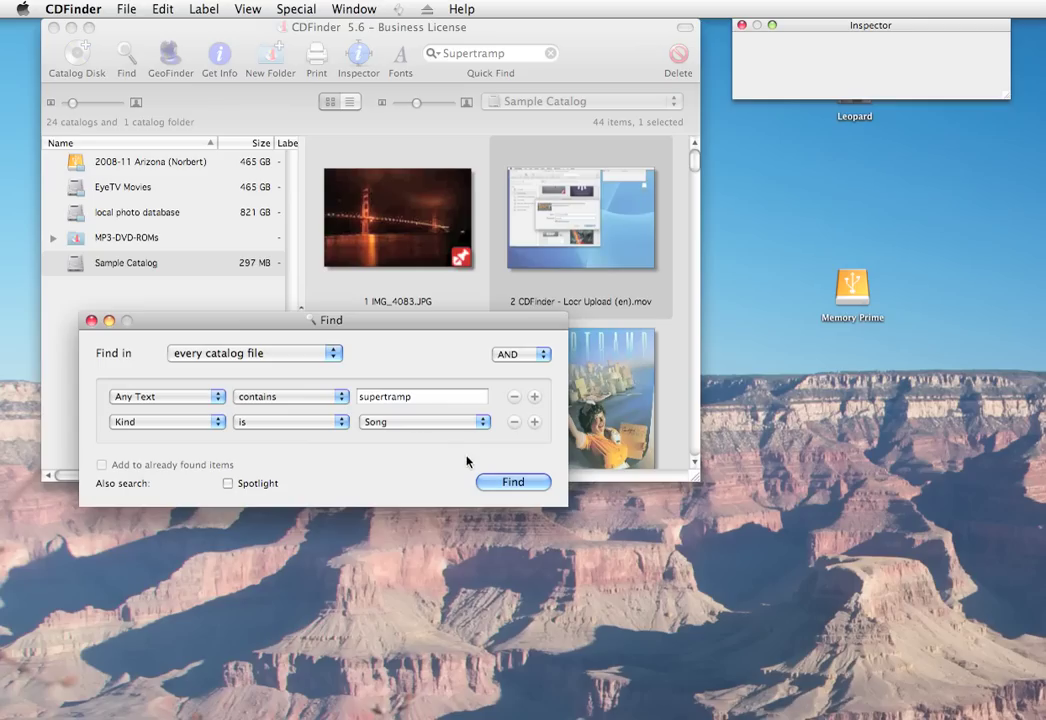
{"action": "left_click", "coordinate": [510, 482]}
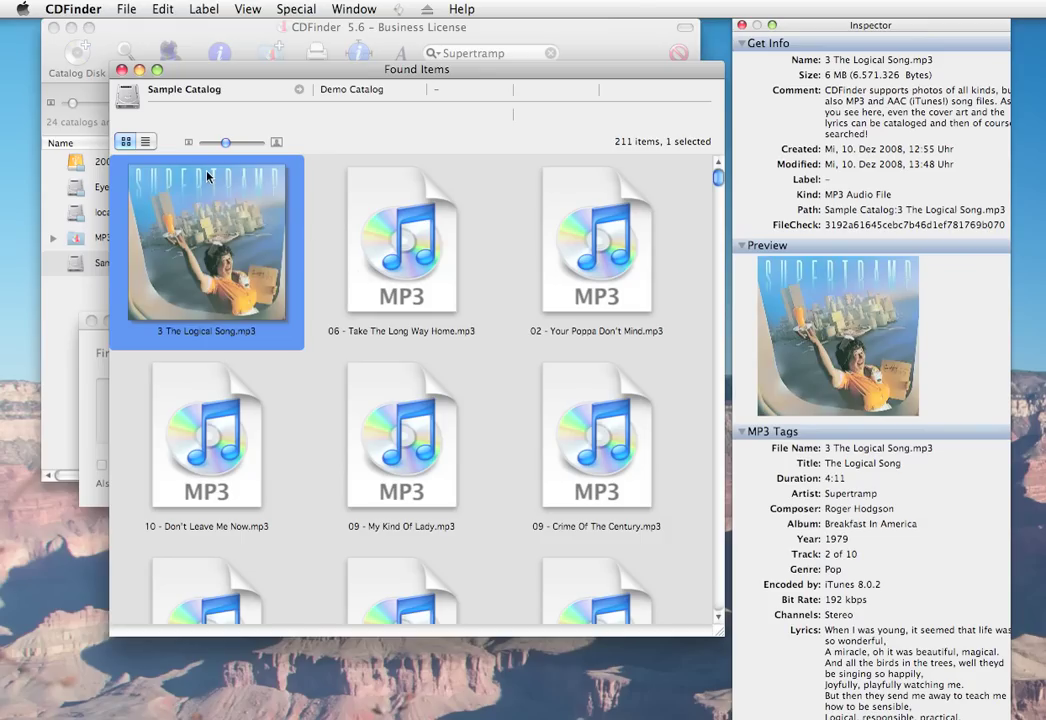
{"action": "left_click", "coordinate": [122, 69]}
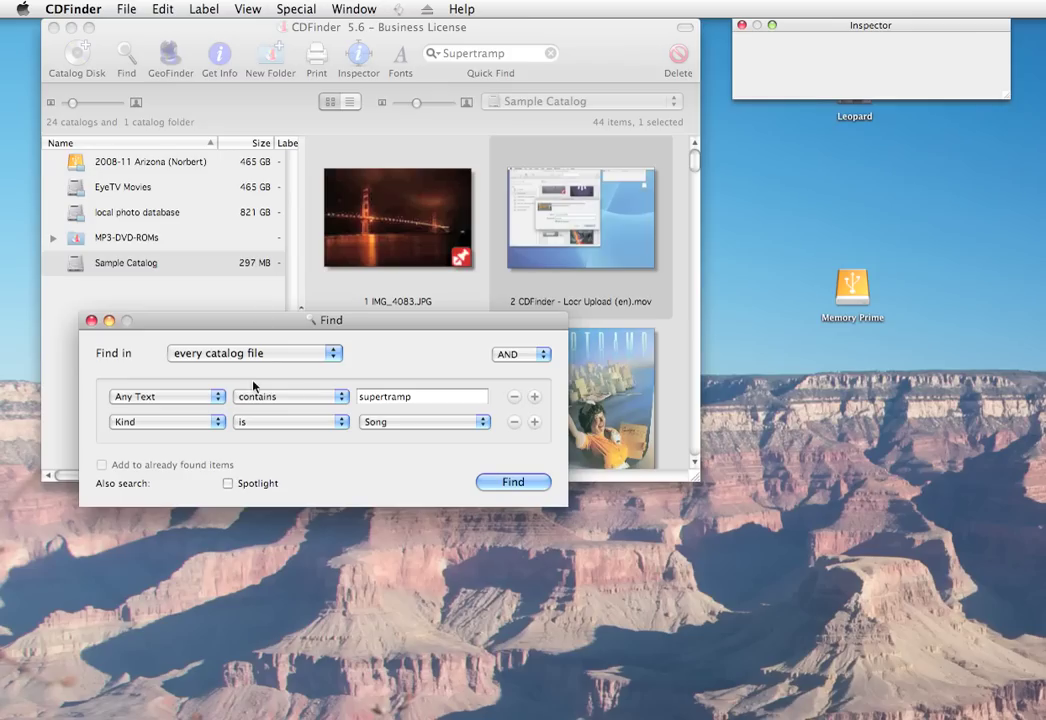
- Search for items of kind Picture whose IPTC "Caption" contains arizona, and close the results
{"action": "left_click", "coordinate": [390, 422]}
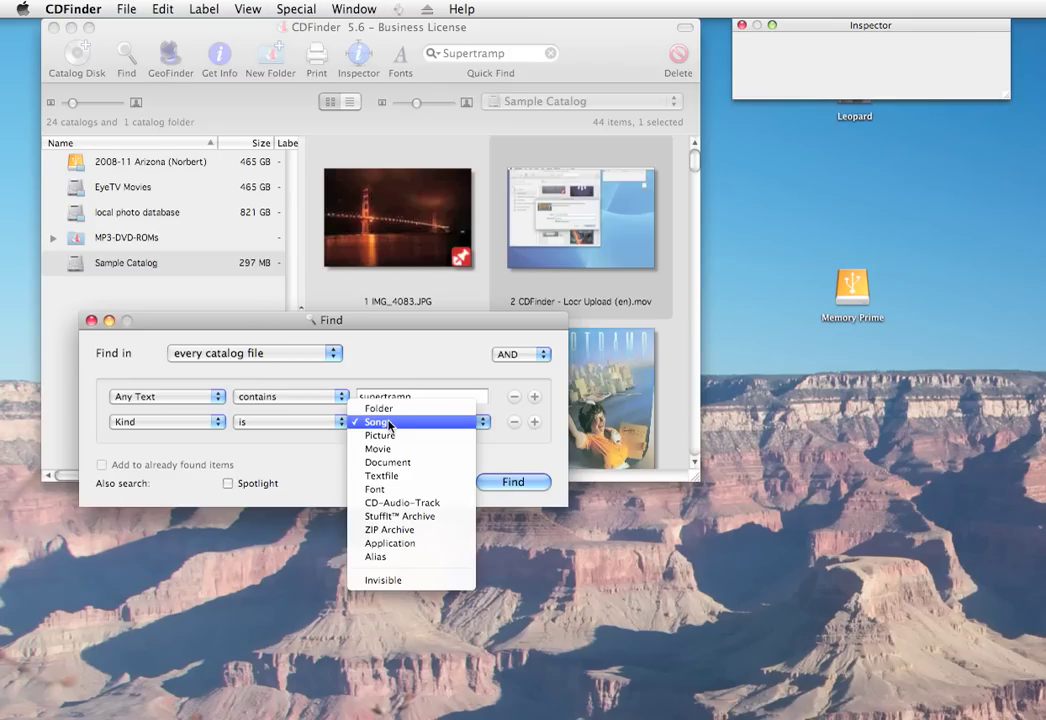
{"action": "left_click", "coordinate": [393, 435]}
{"action": "left_click", "coordinate": [186, 398]}
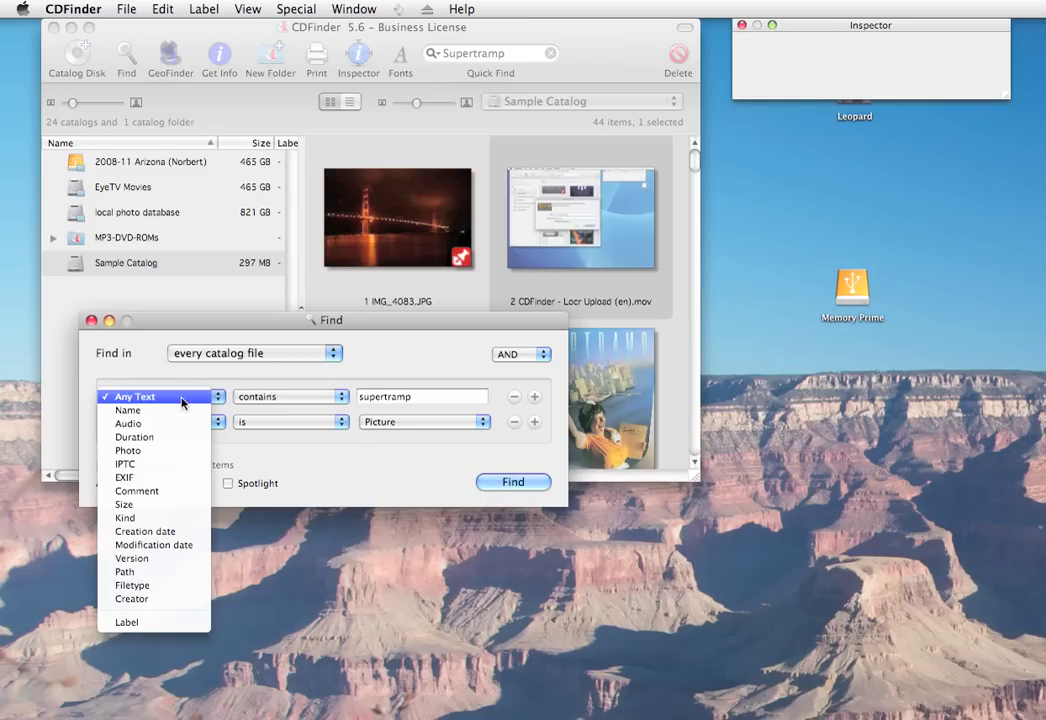
{"action": "left_click", "coordinate": [168, 465]}
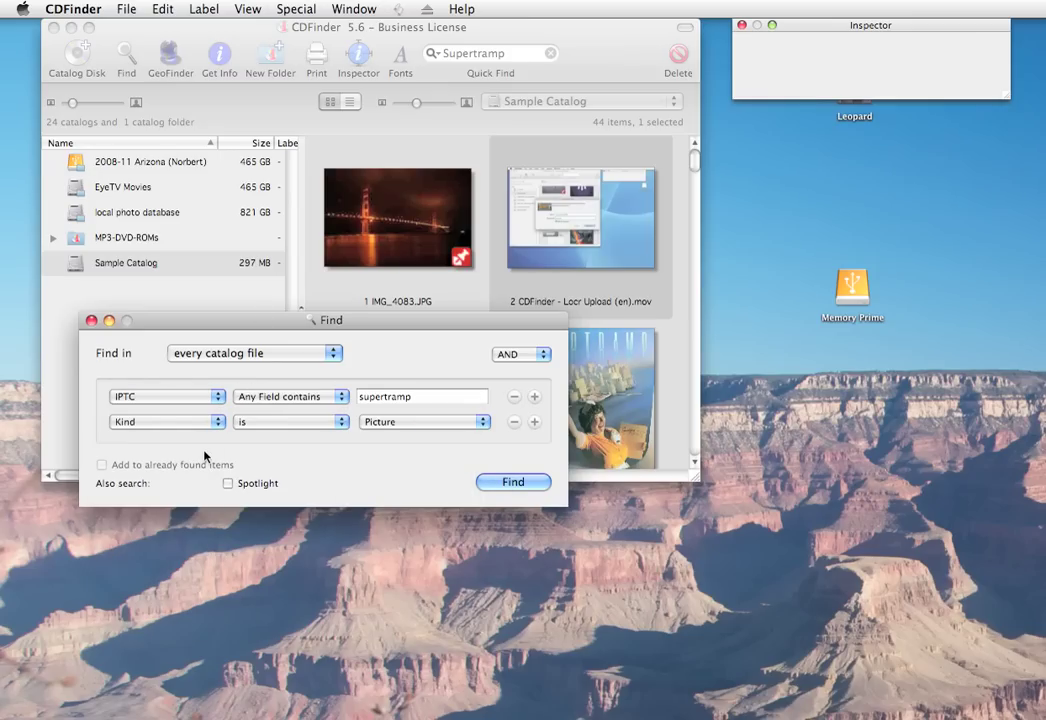
{"action": "left_click", "coordinate": [268, 398]}
{"action": "left_click", "coordinate": [286, 410]}
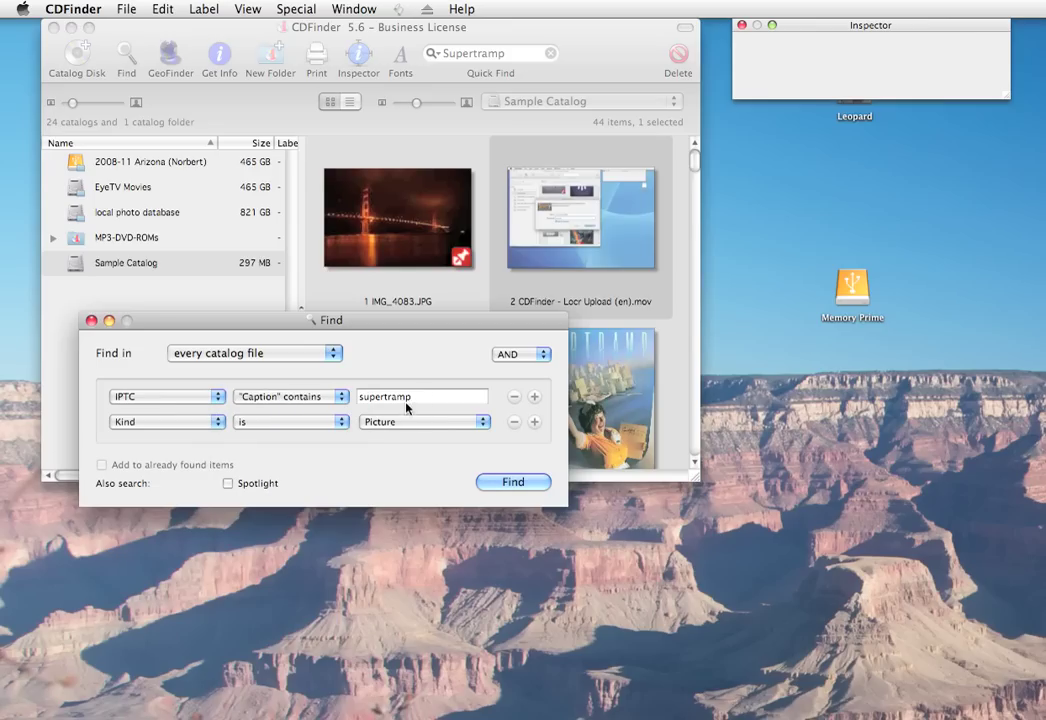
{"action": "key", "text": "super+a"}
{"action": "type", "text": "arizona"}
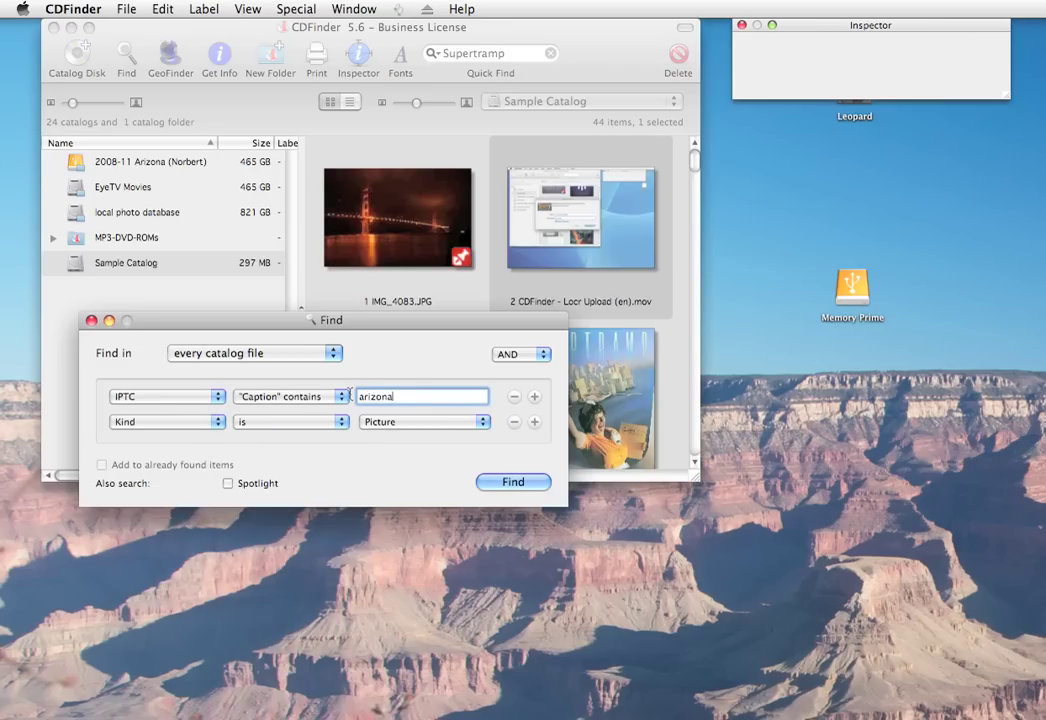
{"action": "left_click", "coordinate": [513, 483]}
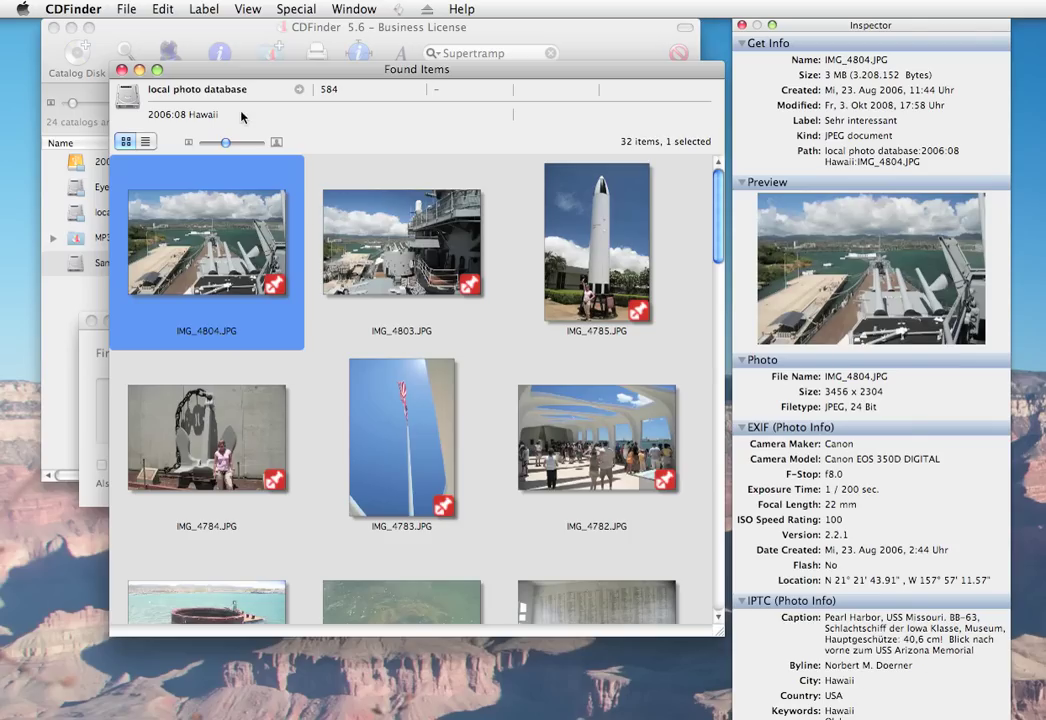
{"action": "key", "text": "super+w"}
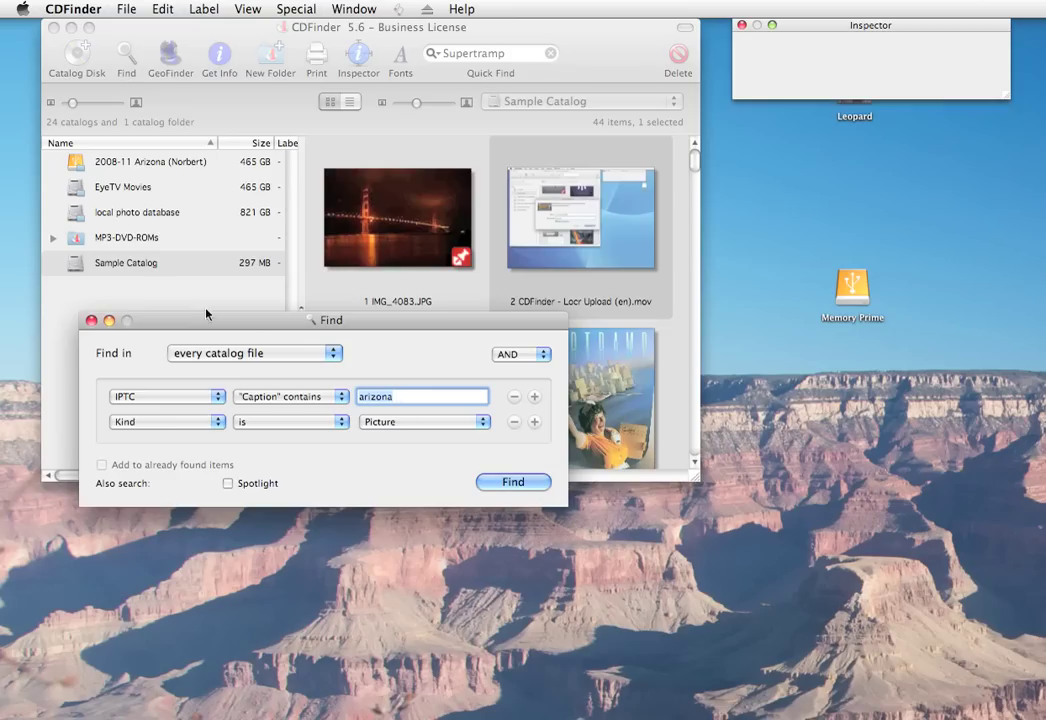
- Switch the first criterion to Name and review its comparison options, keeping contains
{"action": "left_click", "coordinate": [155, 398]}
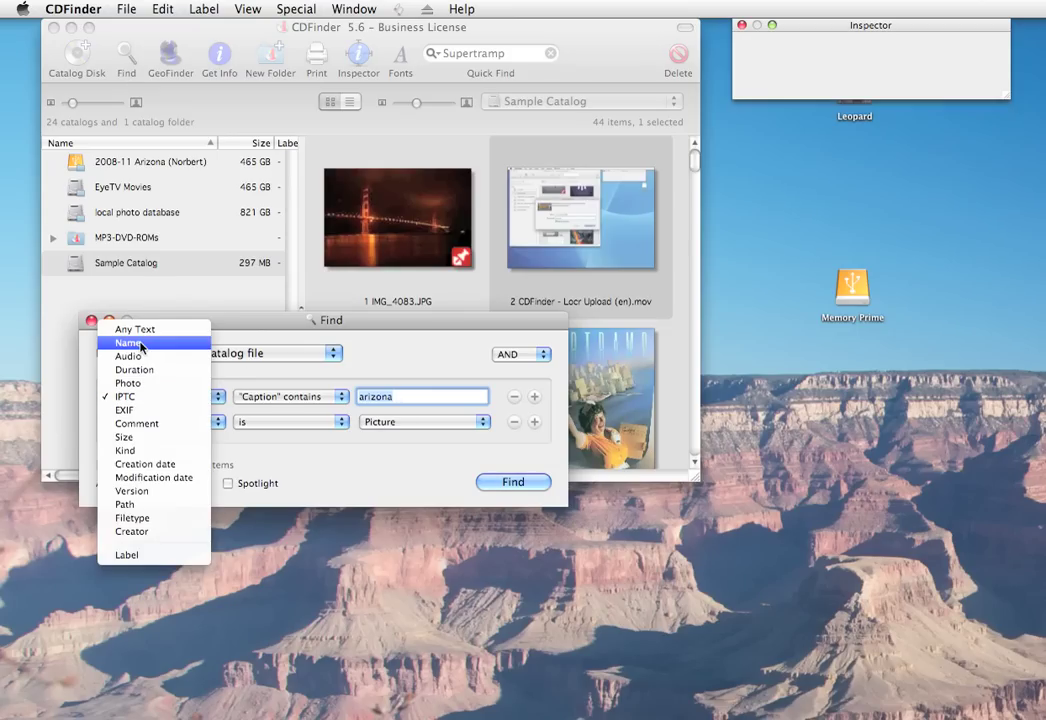
{"action": "left_click", "coordinate": [141, 345]}
{"action": "left_click", "coordinate": [250, 397]}
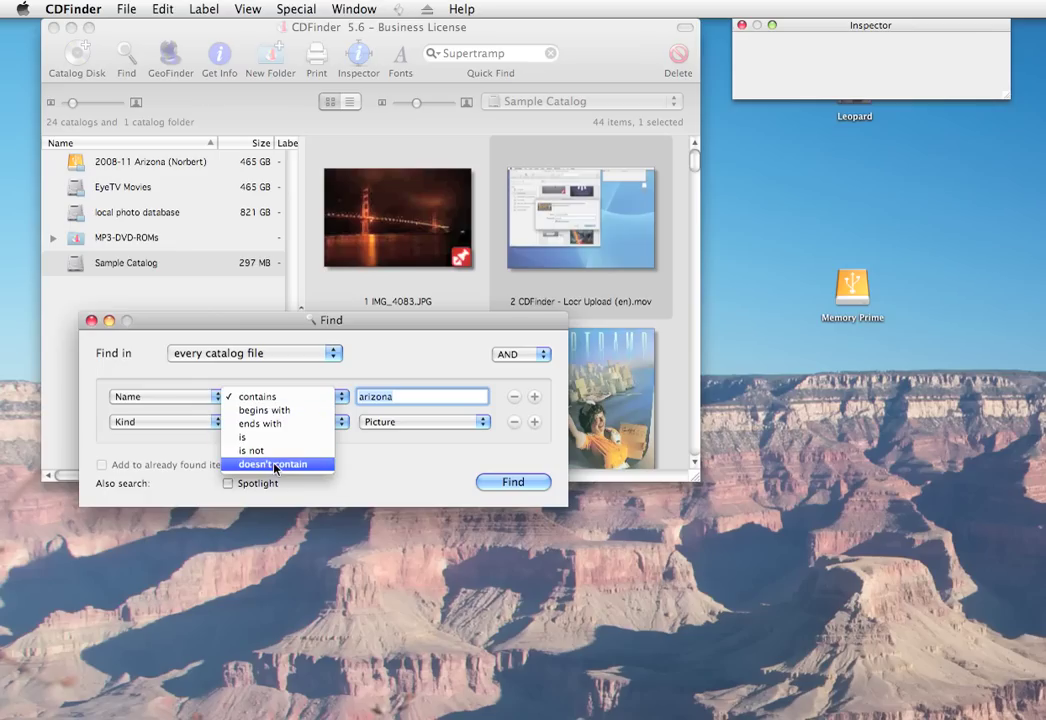
{"action": "left_click", "coordinate": [239, 391]}
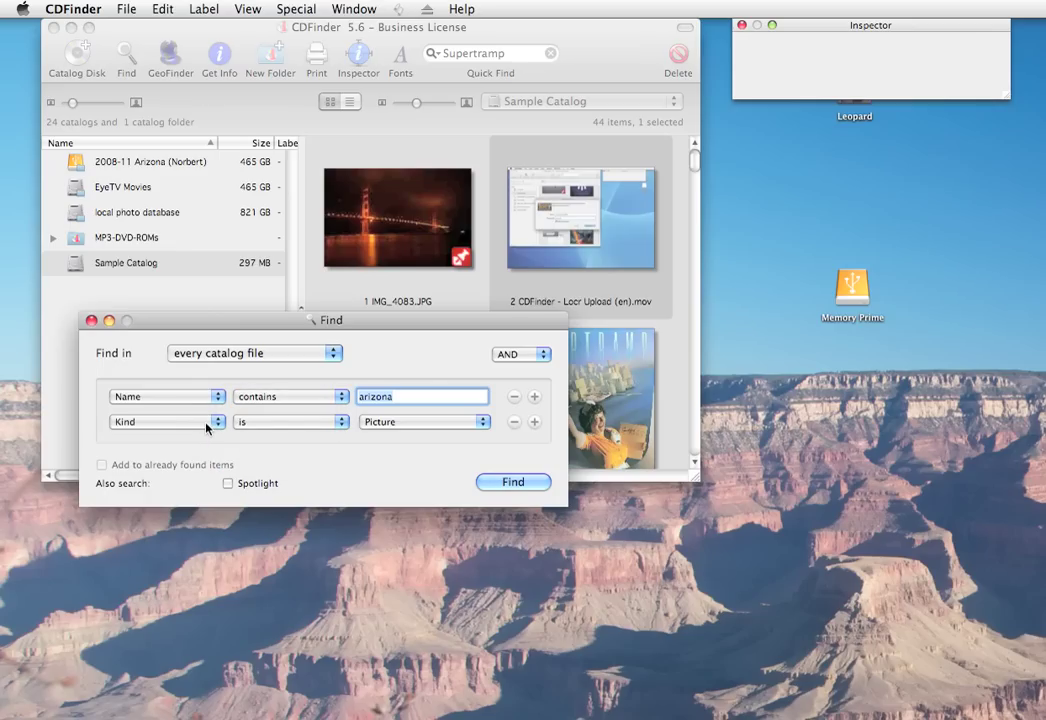
- Switch the first criterion to Photo and review its conditions, keeping Format is Landscape
{"action": "left_click", "coordinate": [167, 405]}
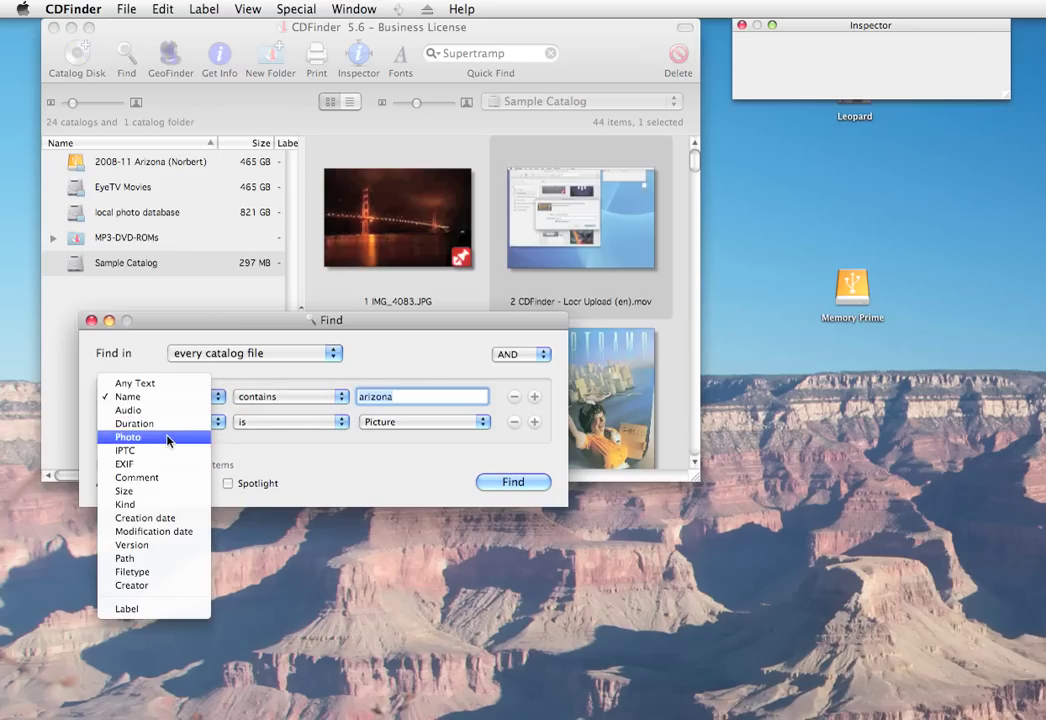
{"action": "left_click", "coordinate": [168, 436]}
{"action": "left_click", "coordinate": [265, 399]}
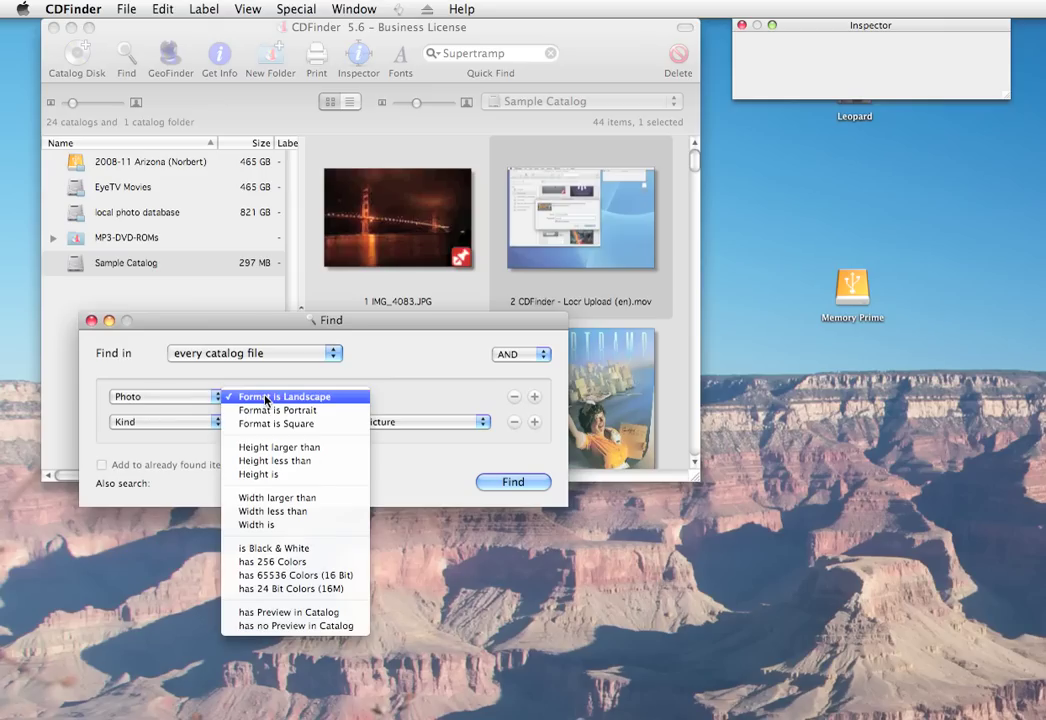
{"action": "left_click", "coordinate": [265, 399]}
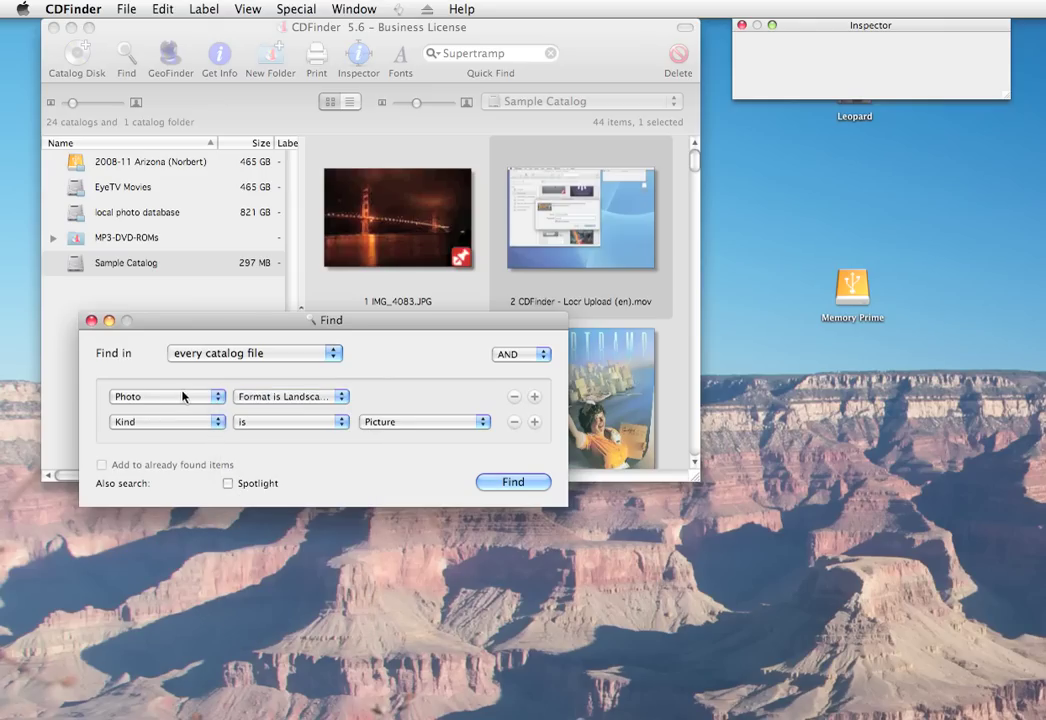
- Switch the first criterion to IPTC and review its conditions, keeping Any Field contains
{"action": "left_click", "coordinate": [182, 397]}
{"action": "left_click", "coordinate": [180, 409]}
{"action": "left_click", "coordinate": [298, 400]}
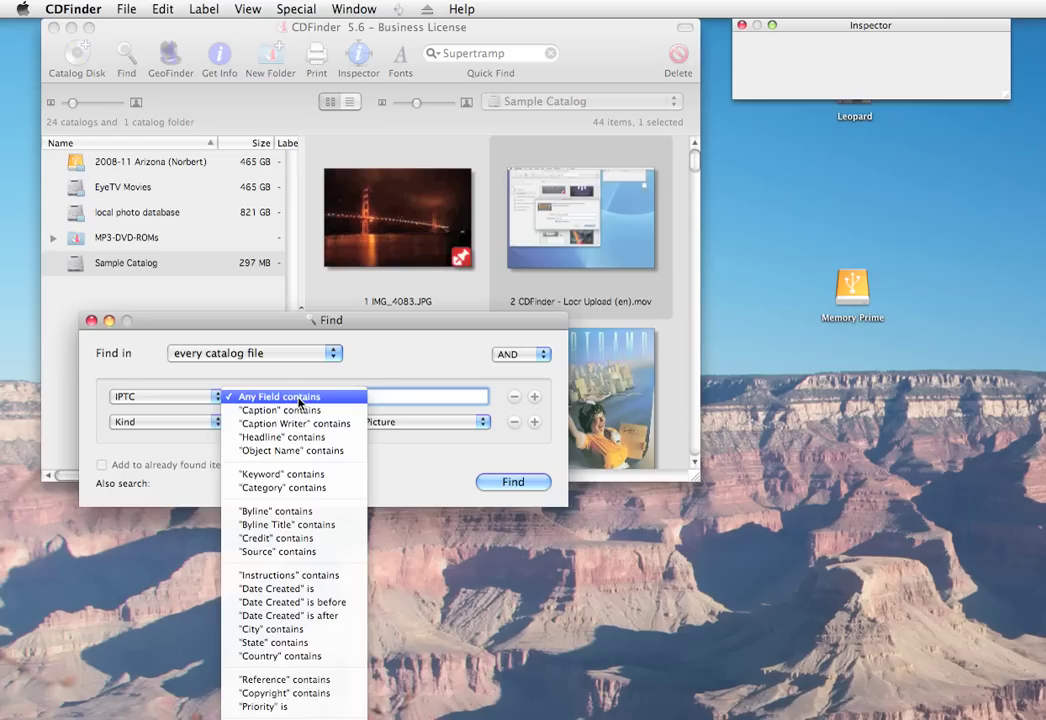
{"action": "left_click", "coordinate": [298, 400]}
- Switch the first criterion to EXIF and review its conditions, keeping Any Field contains
{"action": "left_click", "coordinate": [180, 396]}
{"action": "left_click", "coordinate": [175, 409]}
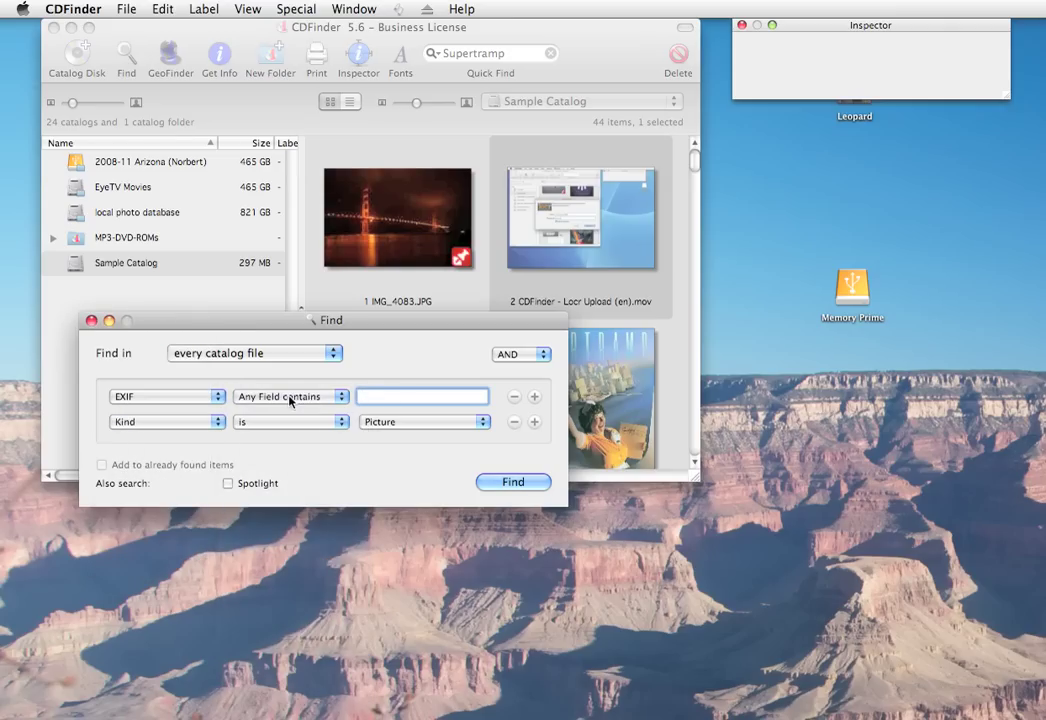
{"action": "left_click", "coordinate": [290, 399]}
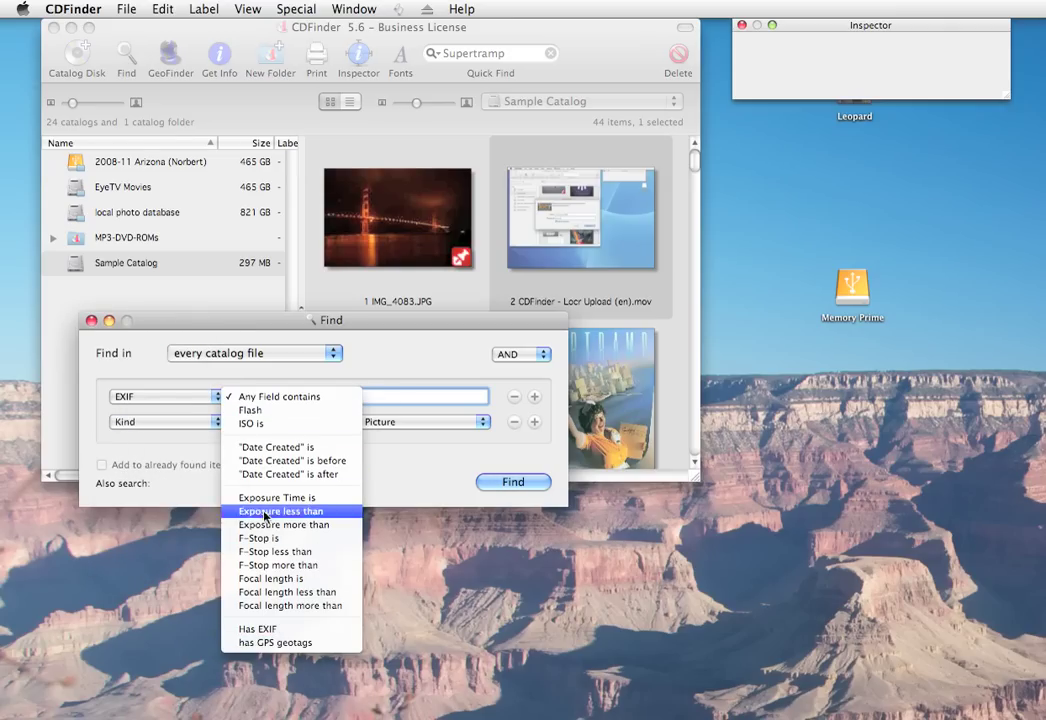
{"action": "left_click", "coordinate": [212, 368]}
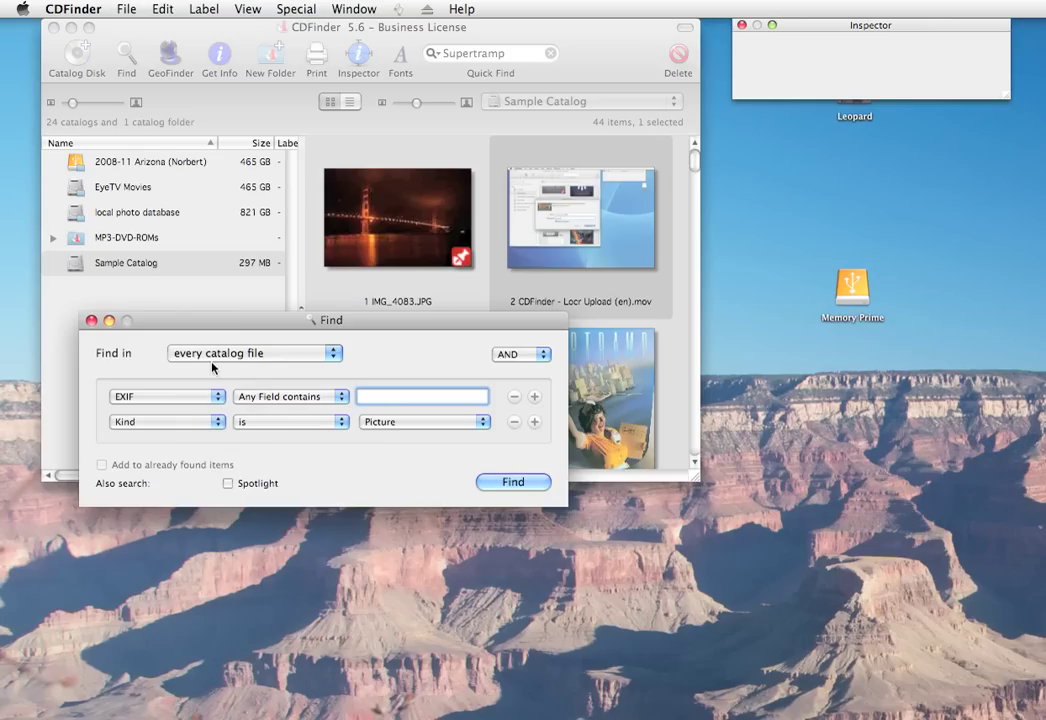
- Switch the first criterion to Audio and review its conditions, keeping Title contains
{"action": "left_click", "coordinate": [190, 398]}
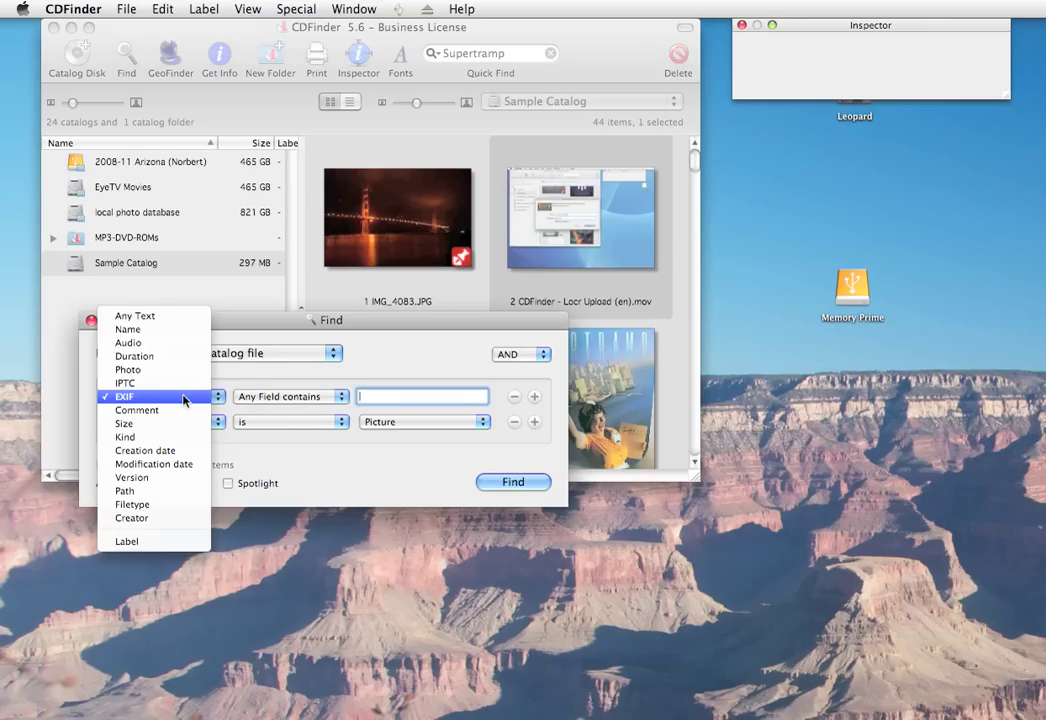
{"action": "left_click", "coordinate": [168, 343]}
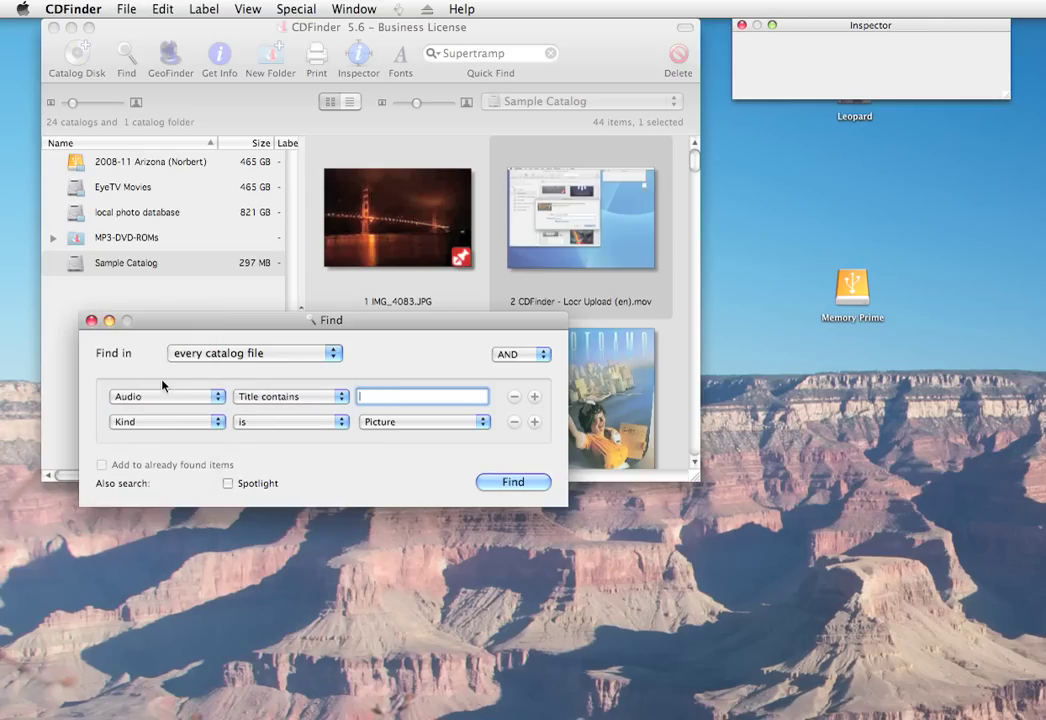
{"action": "left_click", "coordinate": [283, 397]}
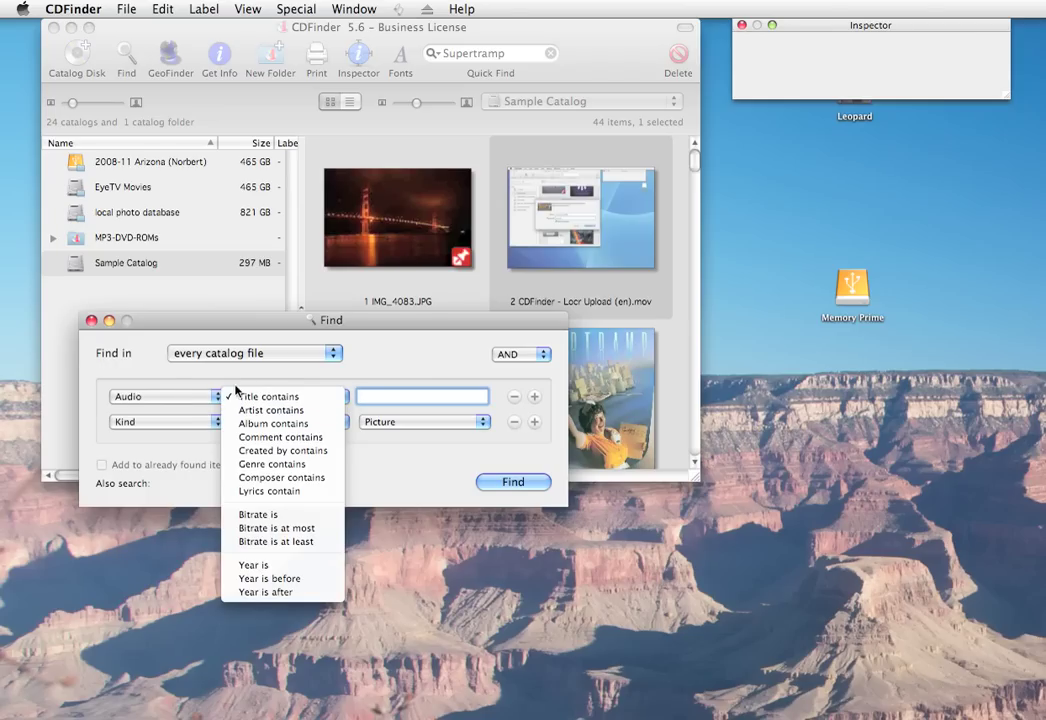
{"action": "left_click", "coordinate": [188, 401]}
- Switch the first criterion to Duration and review its comparison options, keeping is
{"action": "left_click", "coordinate": [188, 397]}
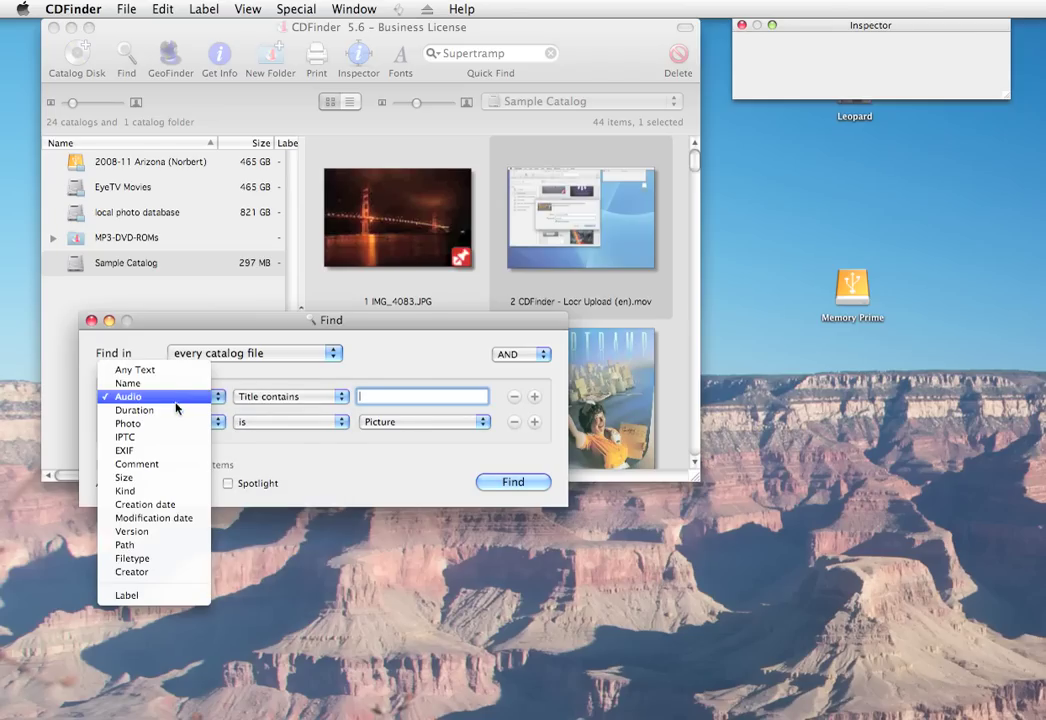
{"action": "left_click", "coordinate": [130, 413]}
{"action": "left_click", "coordinate": [303, 399]}
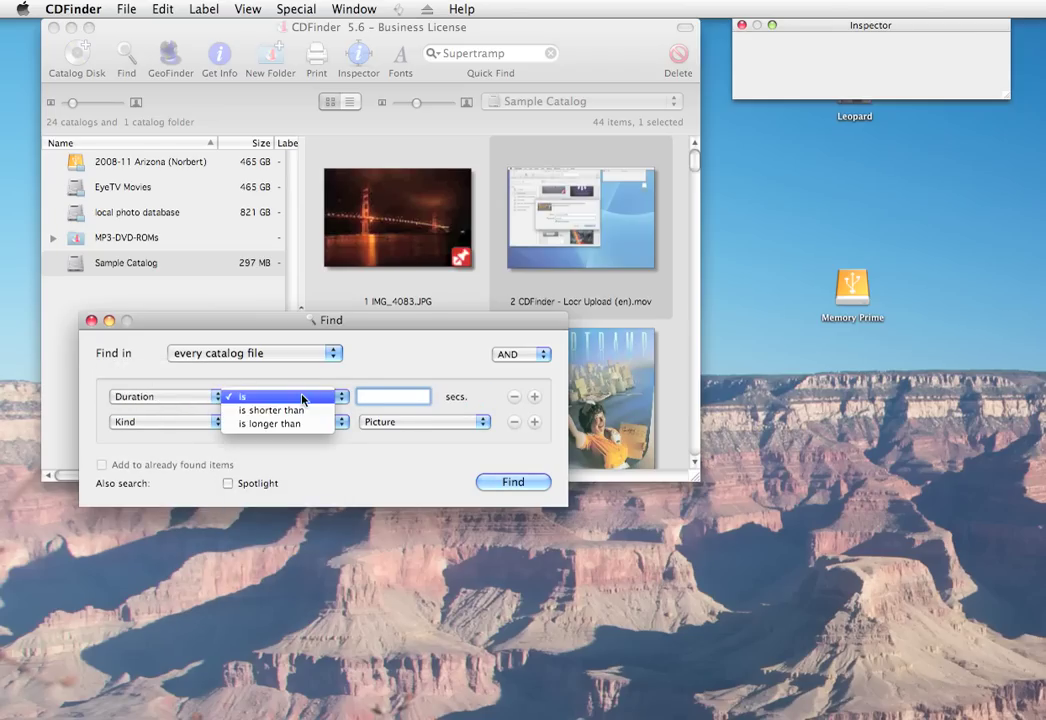
{"action": "left_click", "coordinate": [298, 390]}
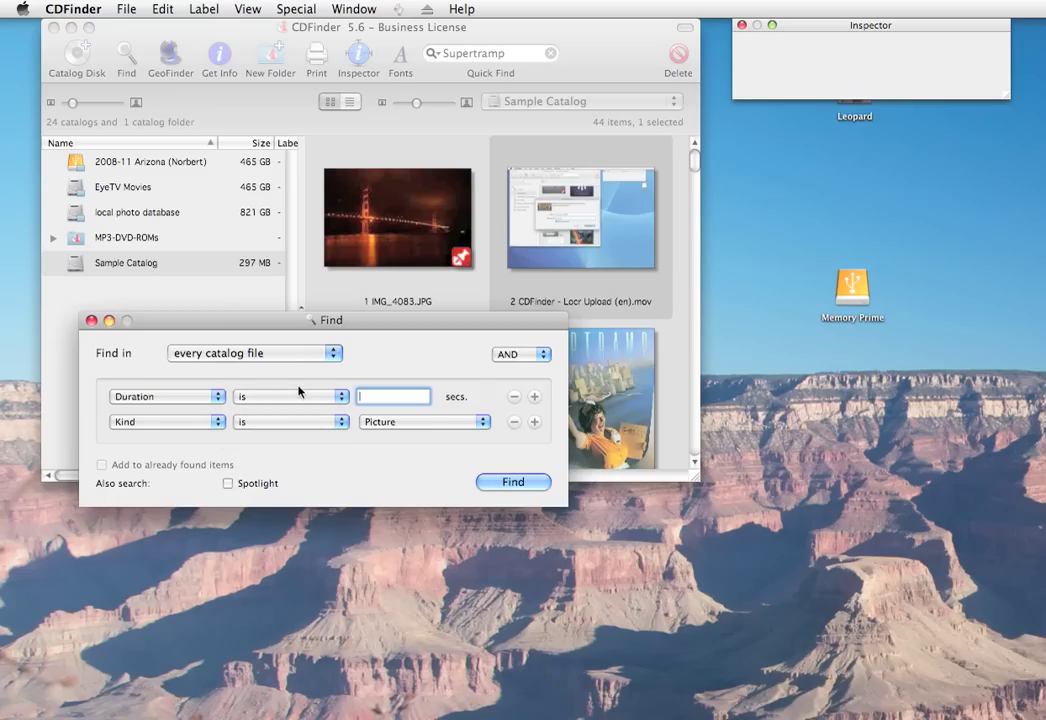
- Add four more criteria below the Kind criterion and set the first of them to Path
{"action": "left_click", "coordinate": [534, 423]}
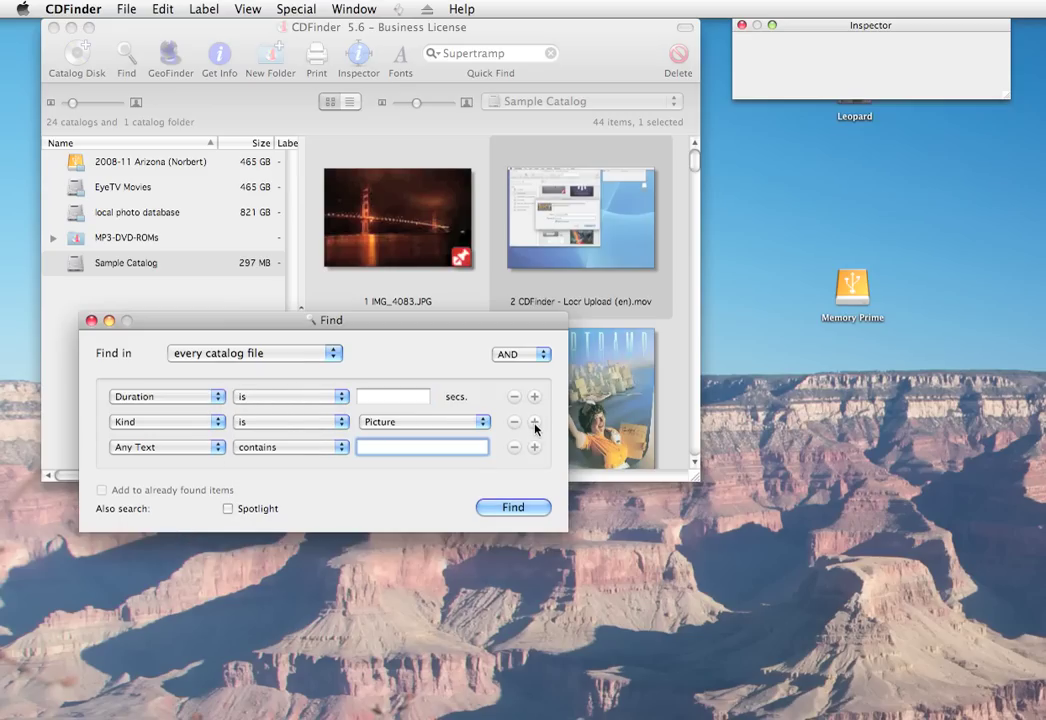
{"action": "left_click", "coordinate": [534, 423]}
{"action": "left_click", "coordinate": [534, 423]}
{"action": "left_click", "coordinate": [534, 424]}
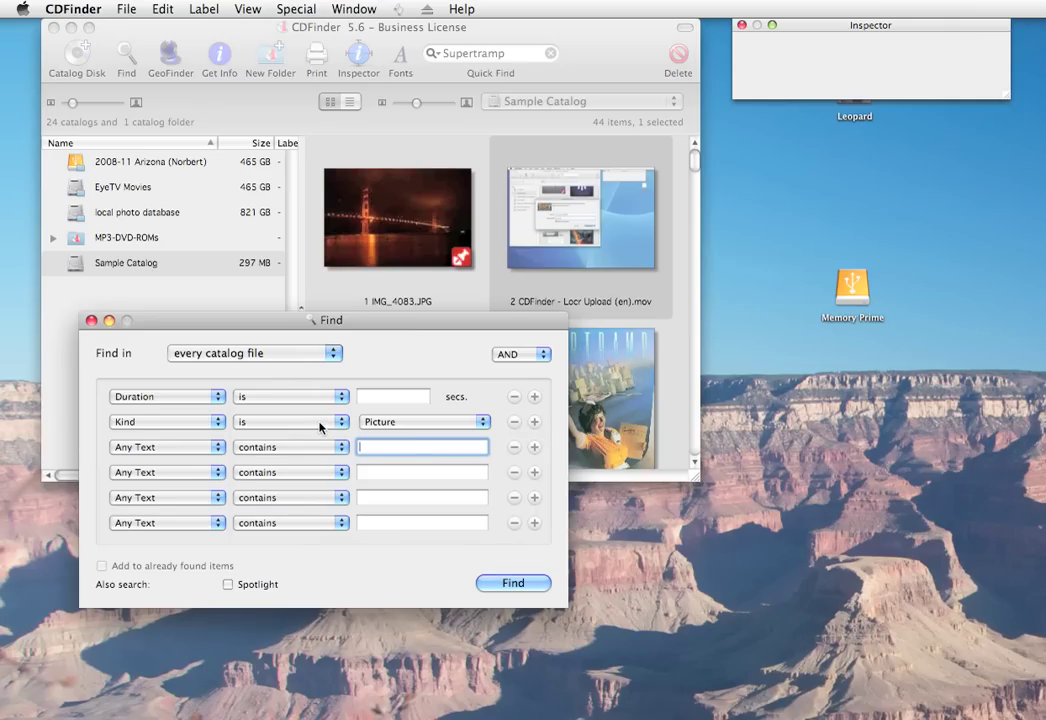
{"action": "left_click", "coordinate": [135, 449]}
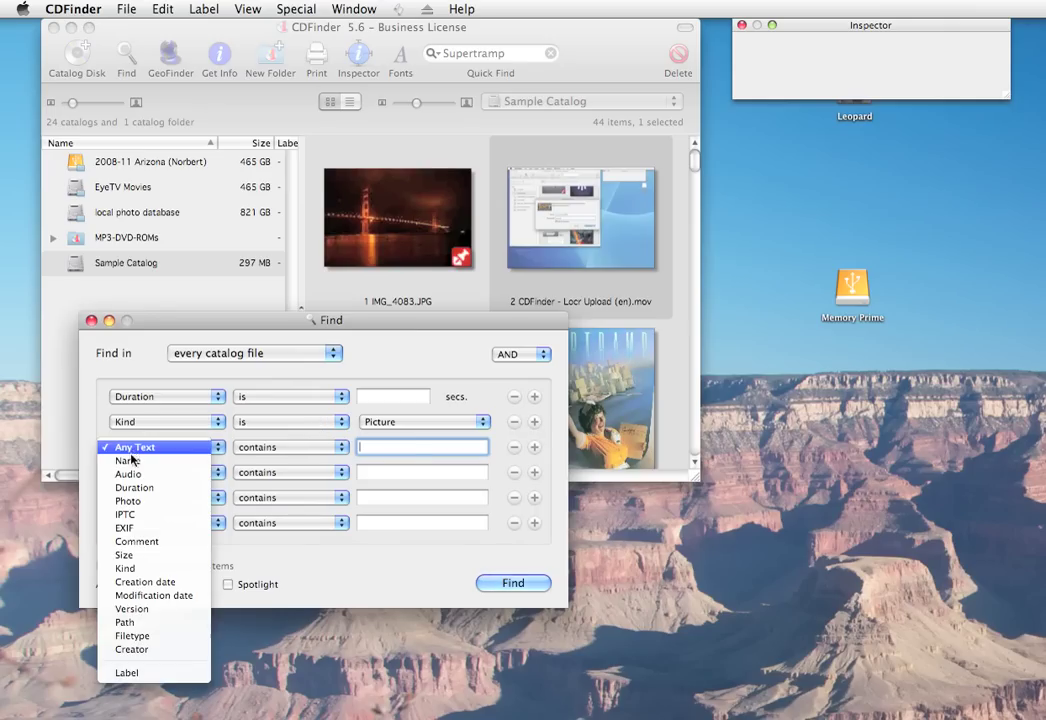
{"action": "left_click", "coordinate": [144, 624]}
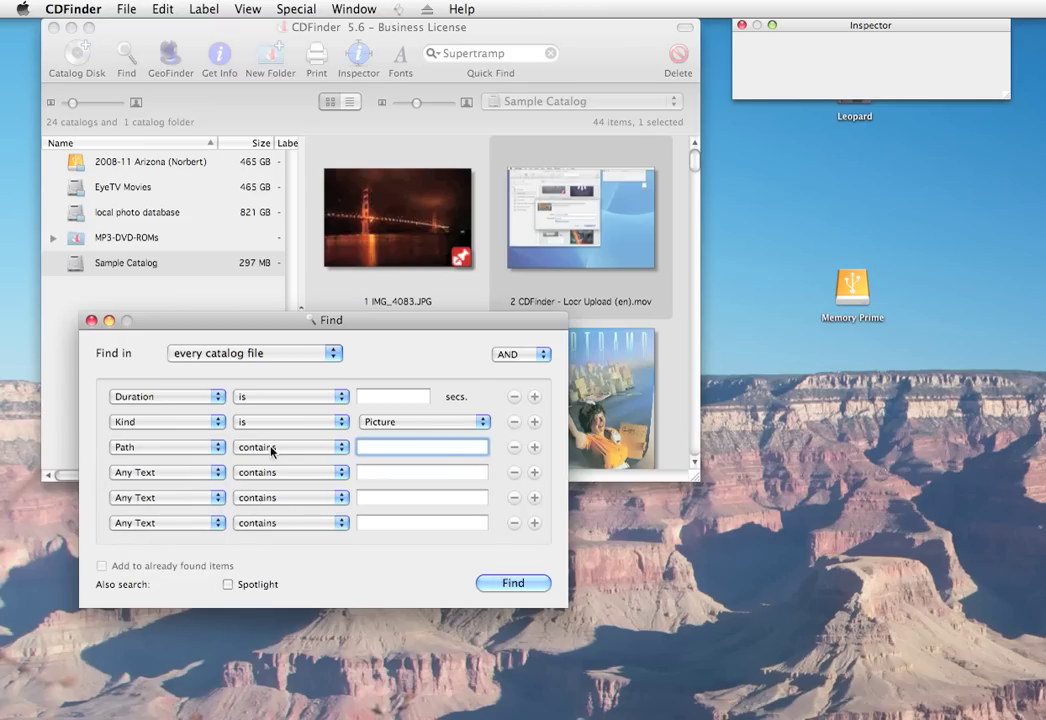
- Remove the three Any Text criteria below the Path criterion
{"action": "left_click", "coordinate": [513, 473]}
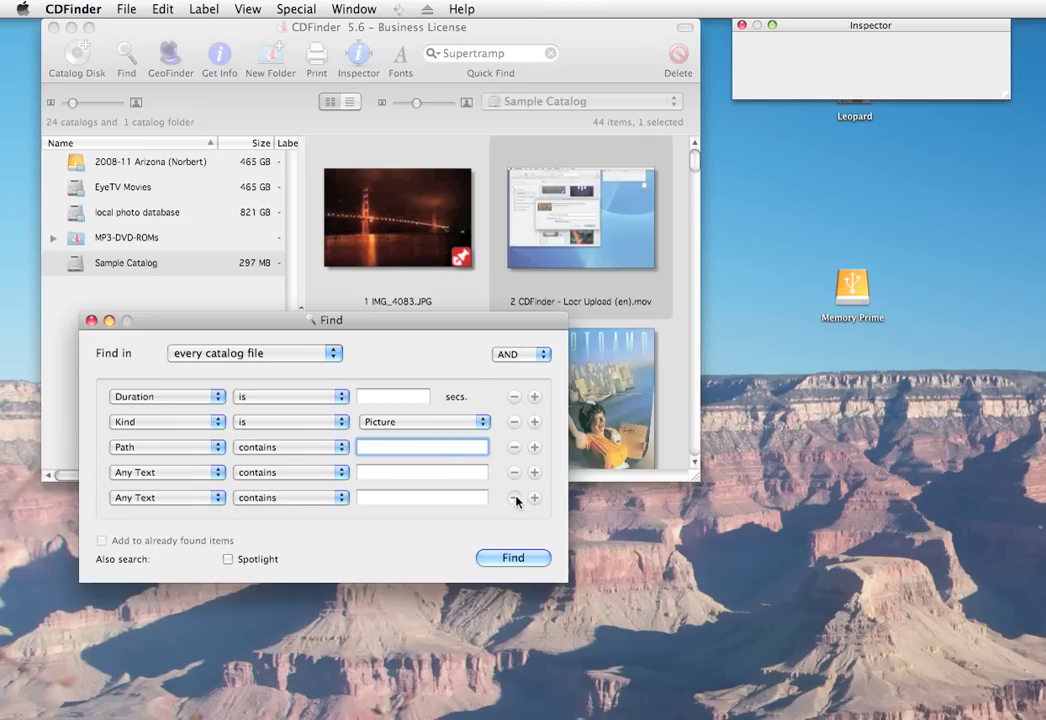
{"action": "left_click", "coordinate": [515, 498]}
{"action": "left_click", "coordinate": [515, 473]}
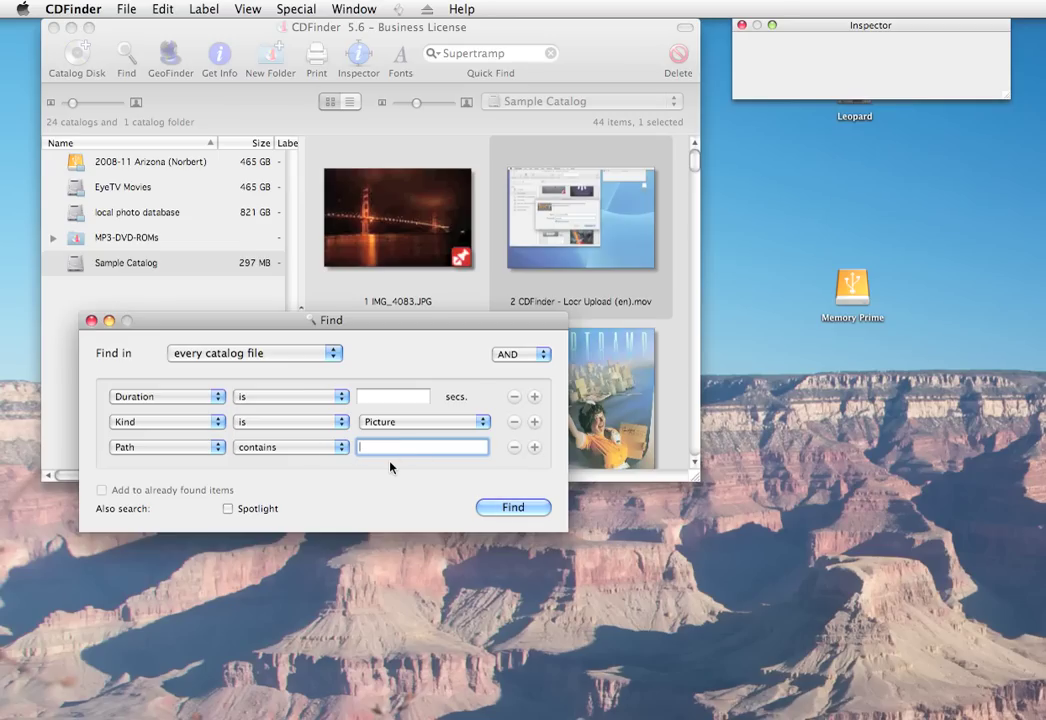
- Try the Spotlight option with apple as the Path text, and close the Find window without searching
{"action": "type", "text": "apple"}
{"action": "left_click", "coordinate": [251, 509]}
{"action": "left_click", "coordinate": [251, 509]}
{"action": "left_click", "coordinate": [251, 509]}
{"action": "left_click", "coordinate": [91, 321]}
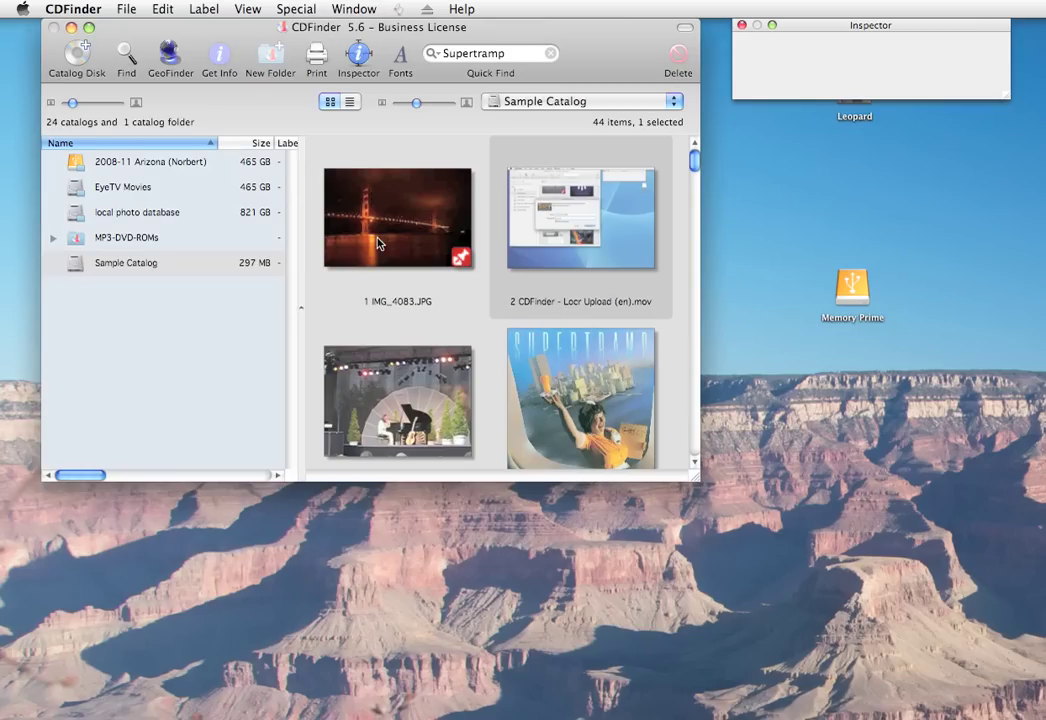
- Select the photo 1 IMG_4083.JPG, review the Find searches offered for it and dismiss them
{"action": "left_click", "coordinate": [380, 245]}
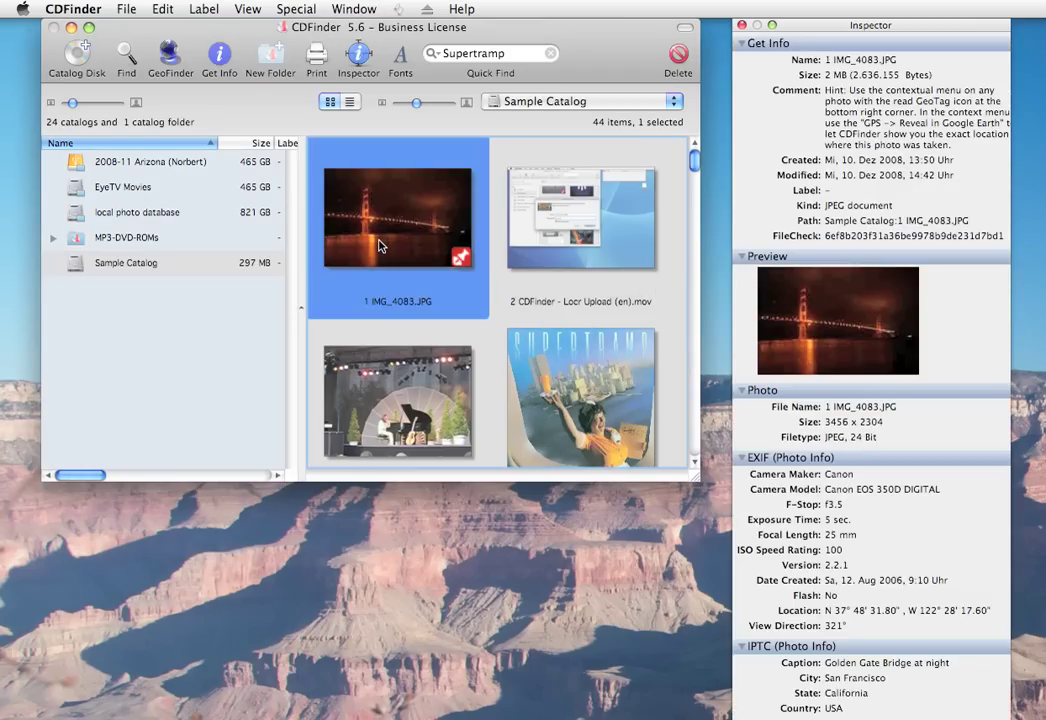
{"action": "right_click", "coordinate": [380, 245]}
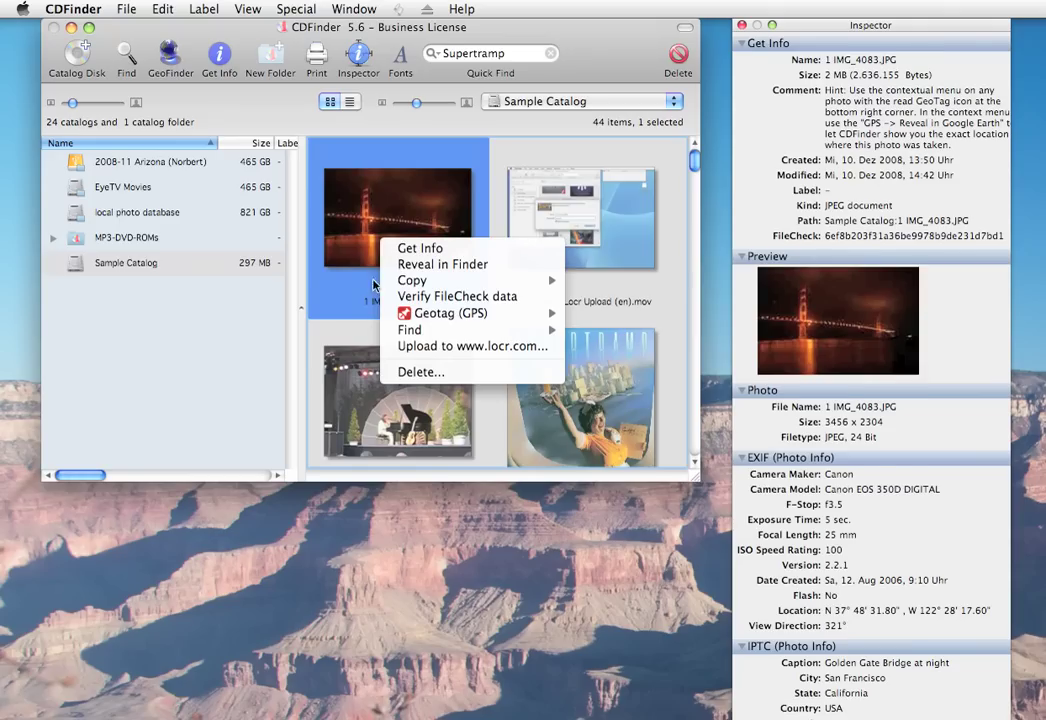
{"action": "mouse_move", "coordinate": [397, 333]}
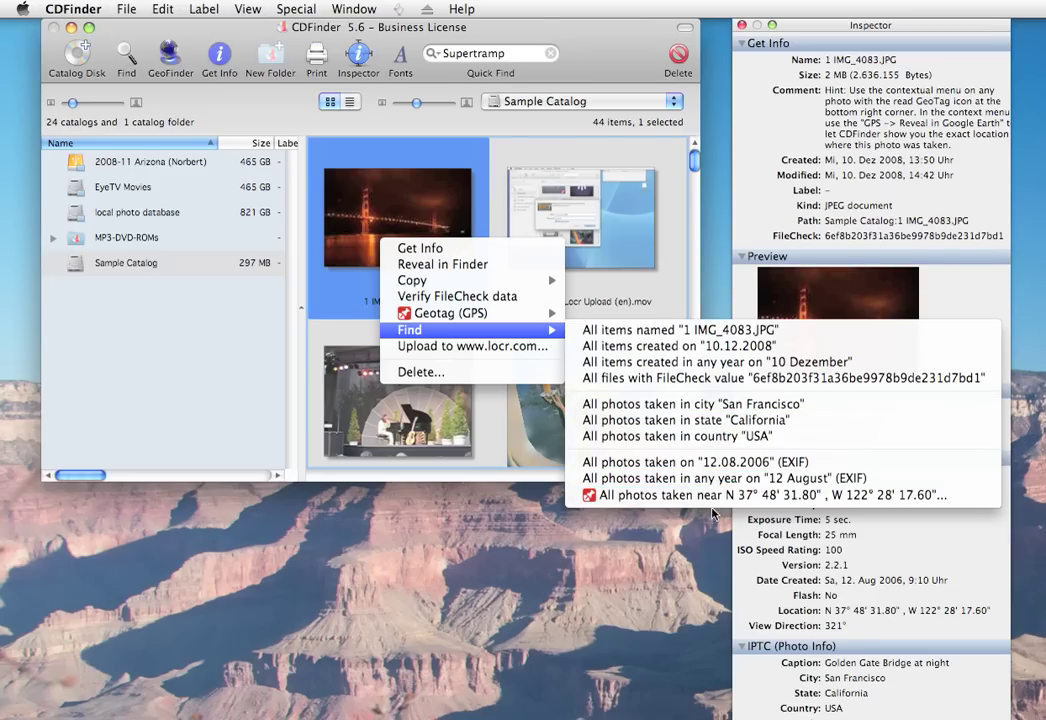
{"action": "left_click", "coordinate": [651, 495]}
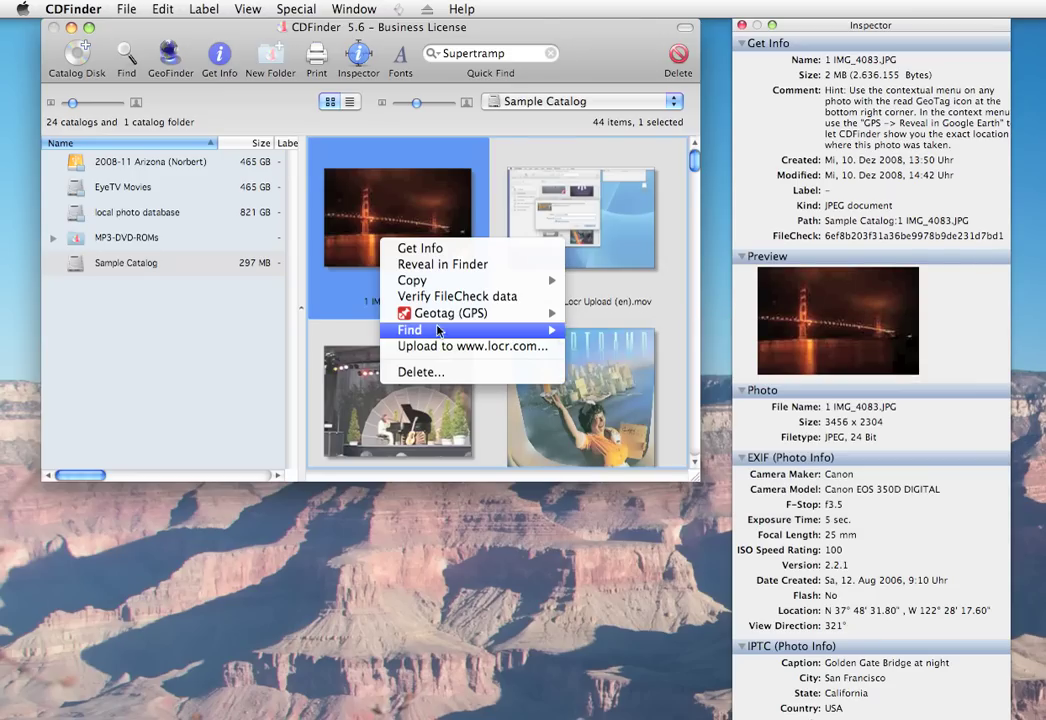
{"action": "left_click", "coordinate": [536, 370]}
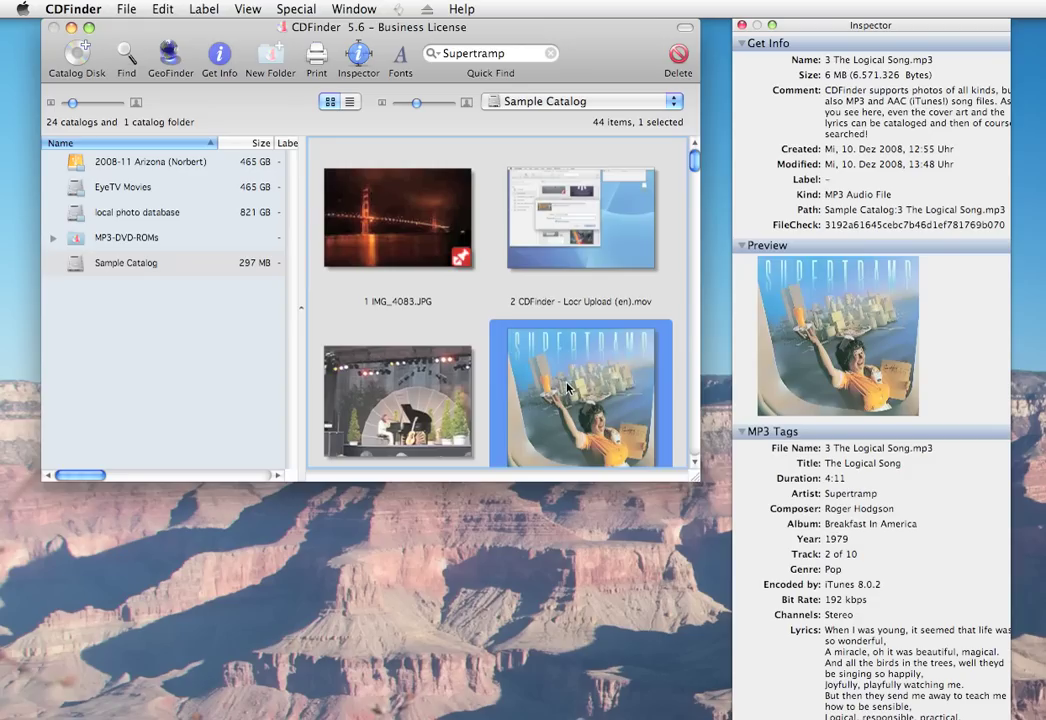
- Review the Find searches offered for the song 3 The Logical Song.mp3 and dismiss them
{"action": "right_click", "coordinate": [566, 384]}
{"action": "mouse_move", "coordinate": [604, 458]}
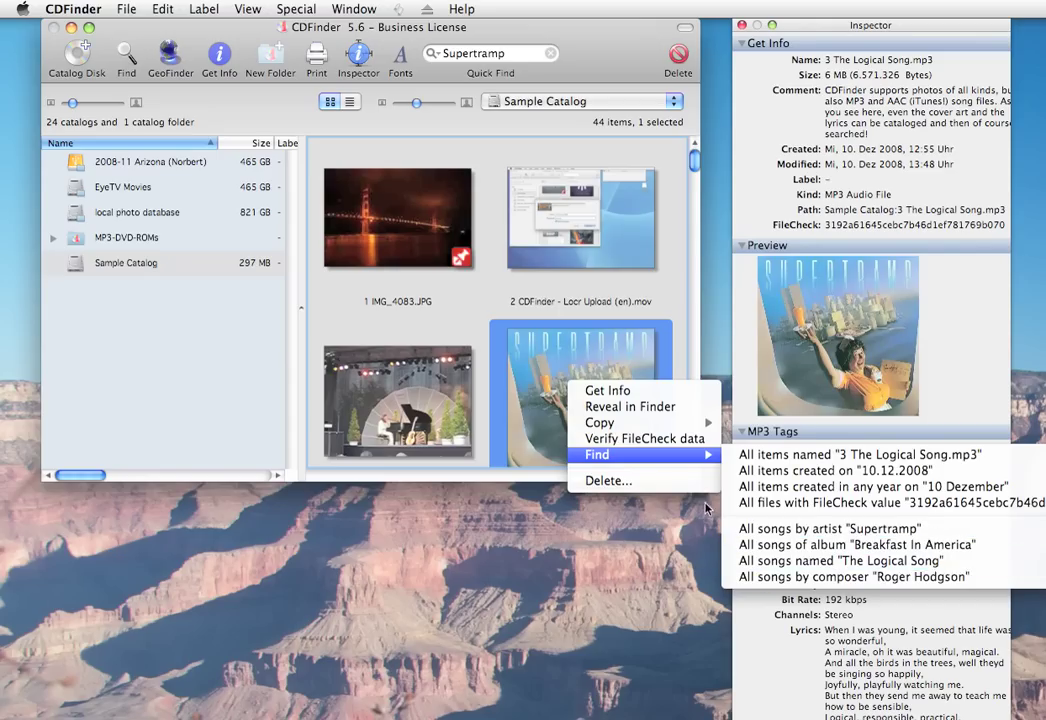
{"action": "left_click", "coordinate": [537, 417]}
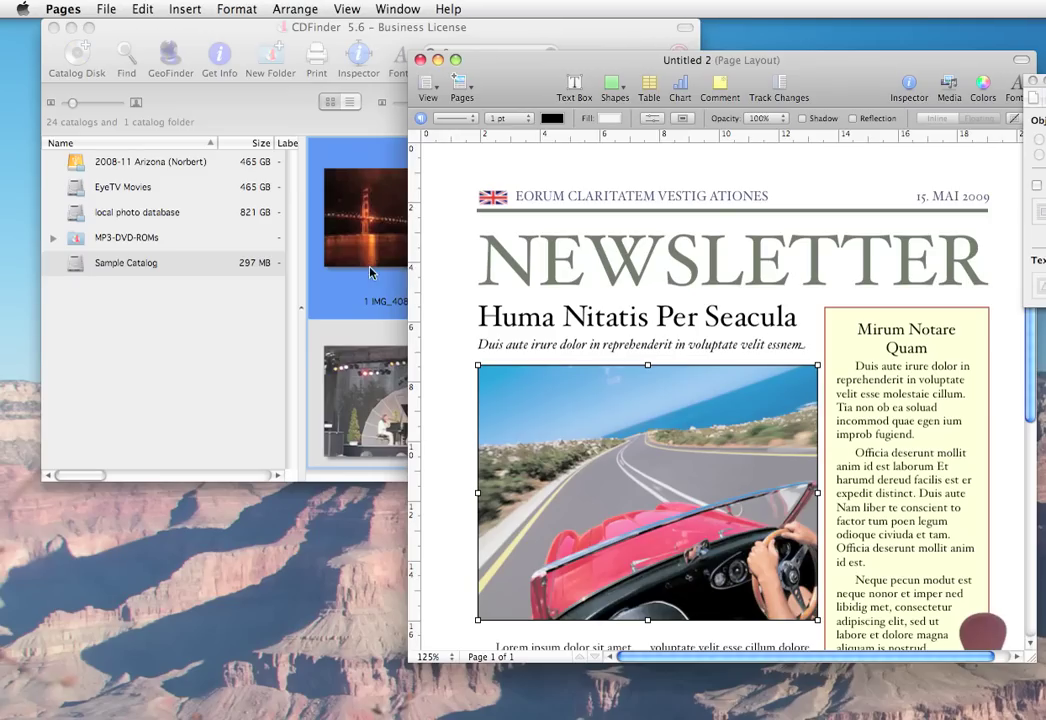
- Replace the road picture in the Pages newsletter with the catalog photo 1 IMG_4083.JPG and bring Pages to the front
{"action": "left_click", "coordinate": [305, 210]}
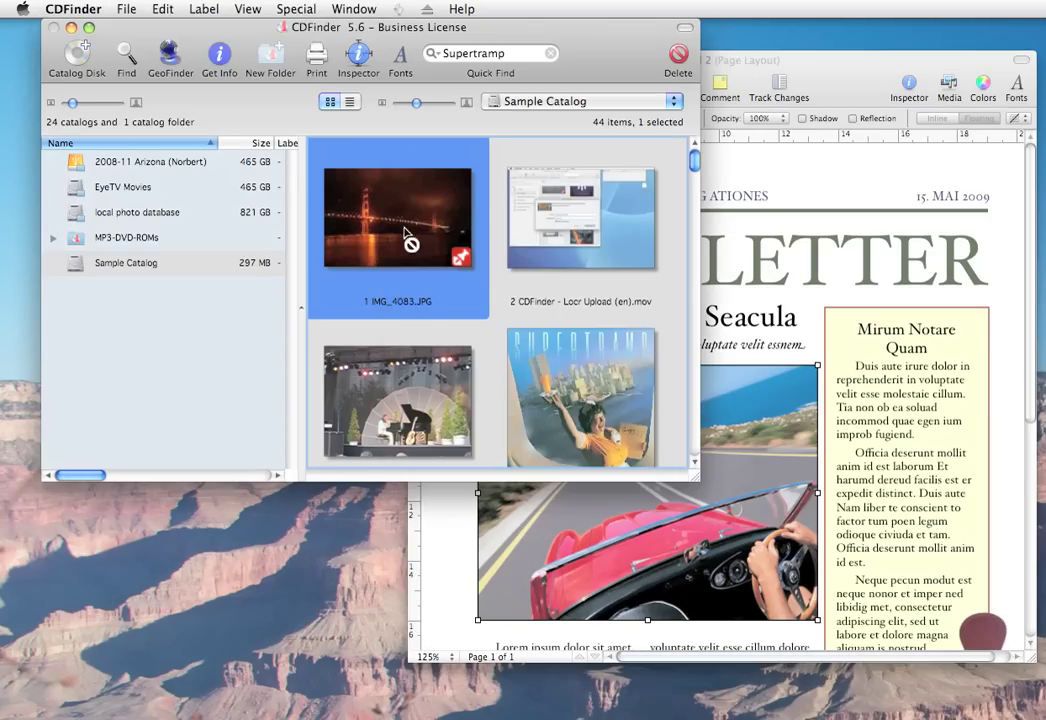
{"action": "left_click_drag", "start_coordinate": [409, 240], "coordinate": [672, 551]}
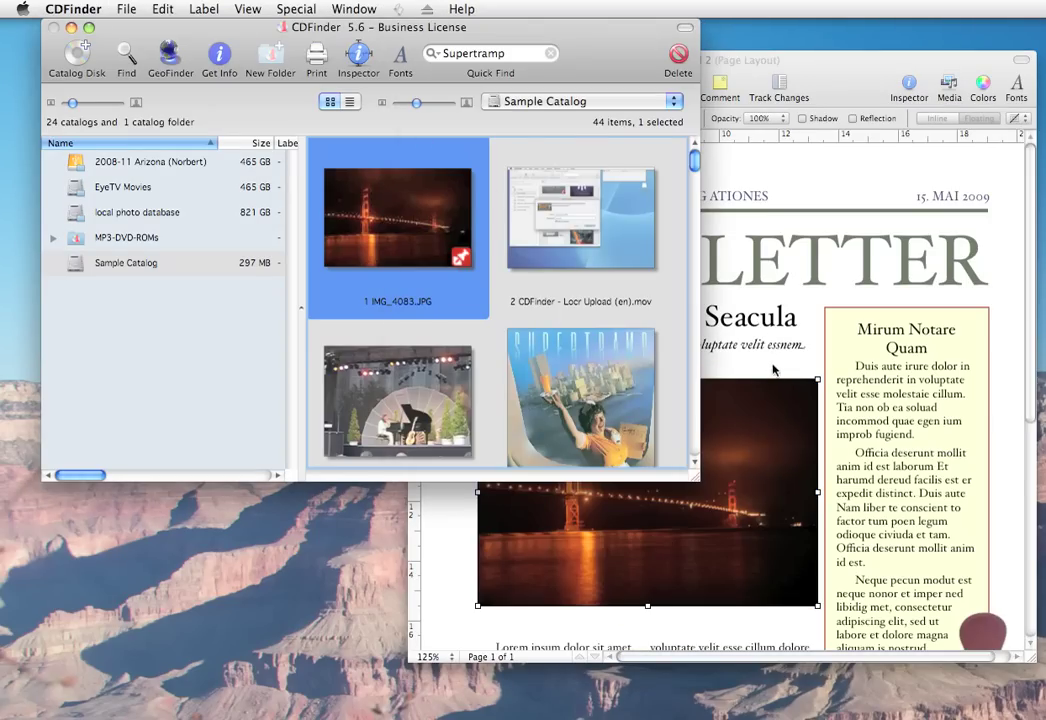
{"action": "left_click", "coordinate": [591, 385]}
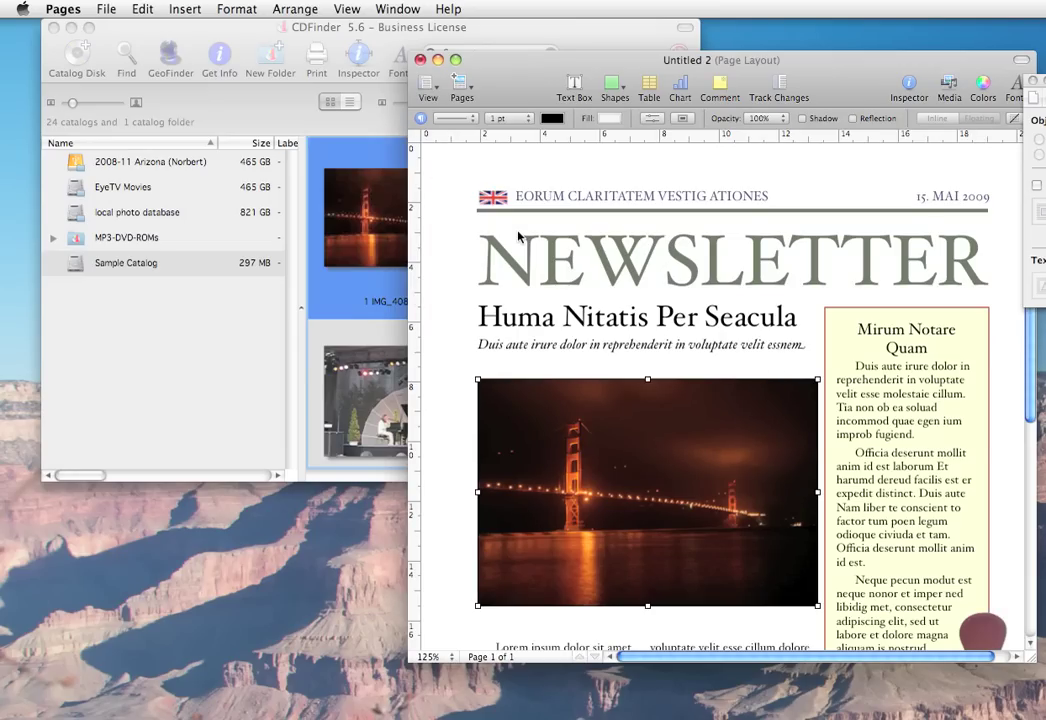
- Hide Pages and copy the catalog photo 1 IMG_4083.JPG to the desktop
{"action": "key", "text": "super+h"}
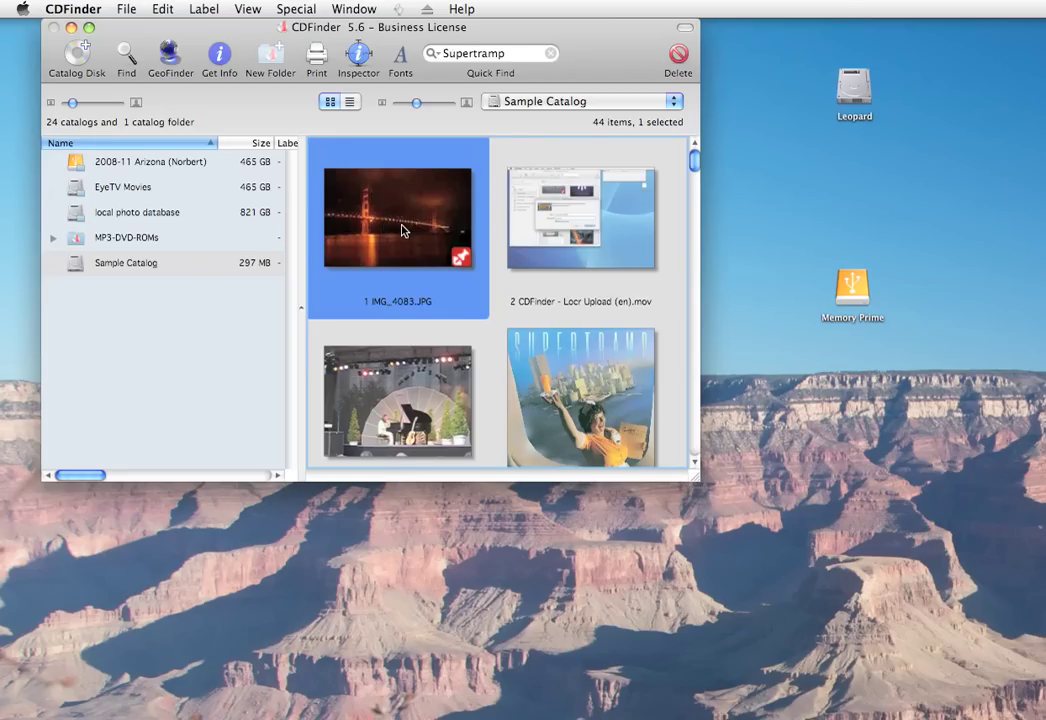
{"action": "left_click_drag", "start_coordinate": [402, 229], "coordinate": [807, 213]}
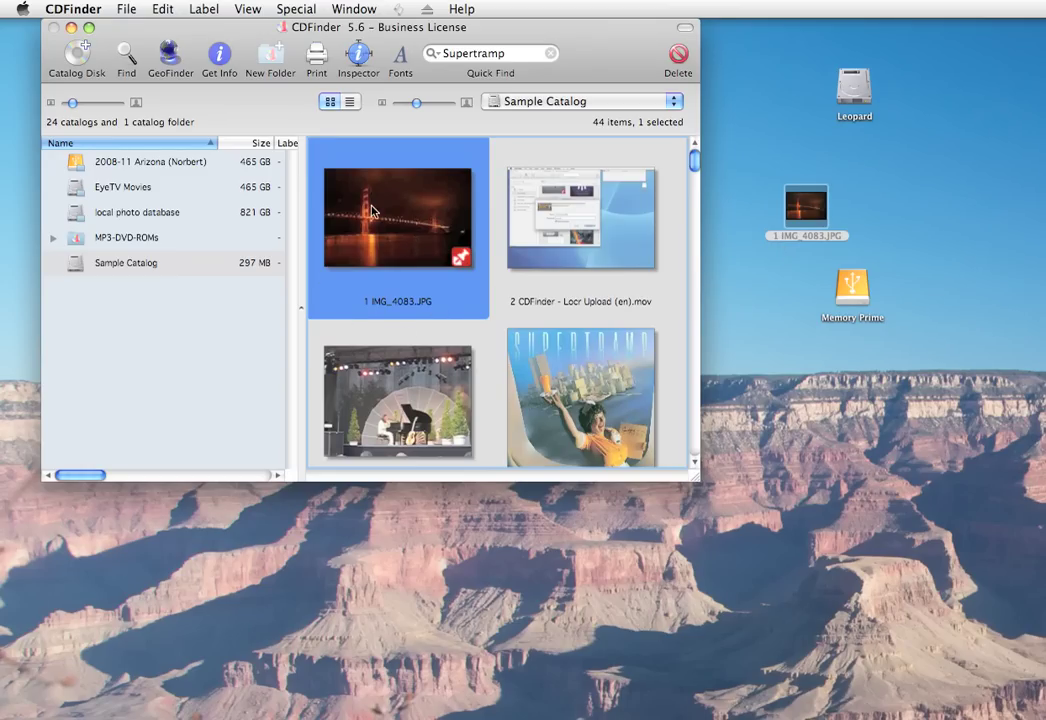
- Preview the photo 1 IMG_4083.JPG and the song 3 The Logical Song.mp3 with Quick Look, closing each preview
{"action": "key", "text": "space"}
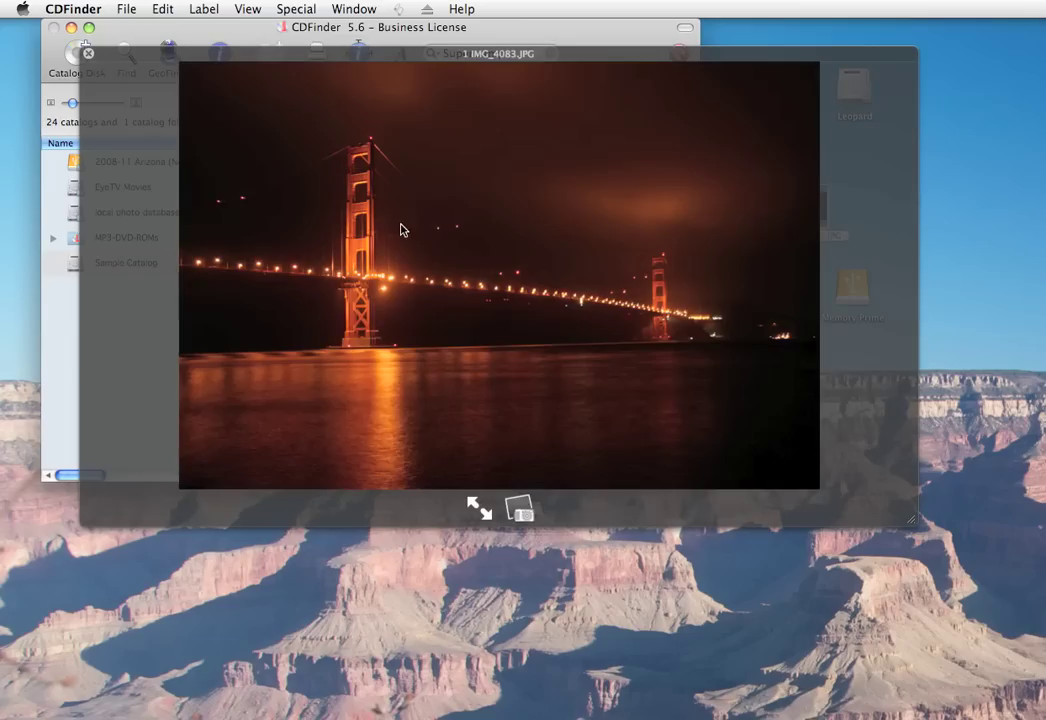
{"action": "key", "text": "space"}
{"action": "left_click", "coordinate": [580, 397]}
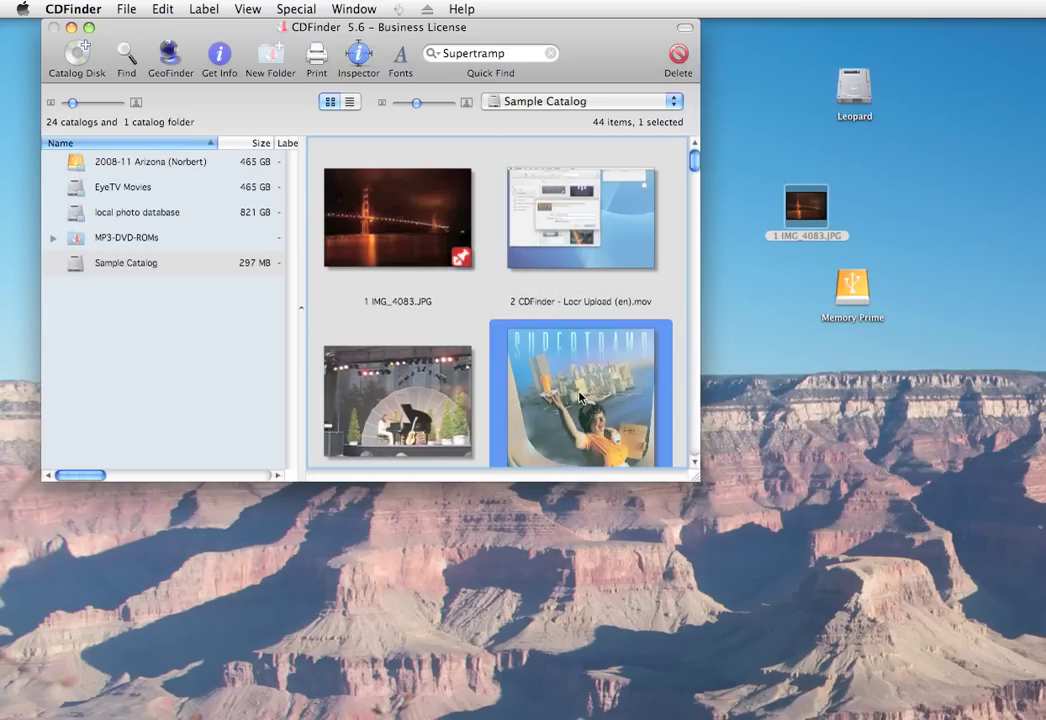
{"action": "key", "text": "space"}
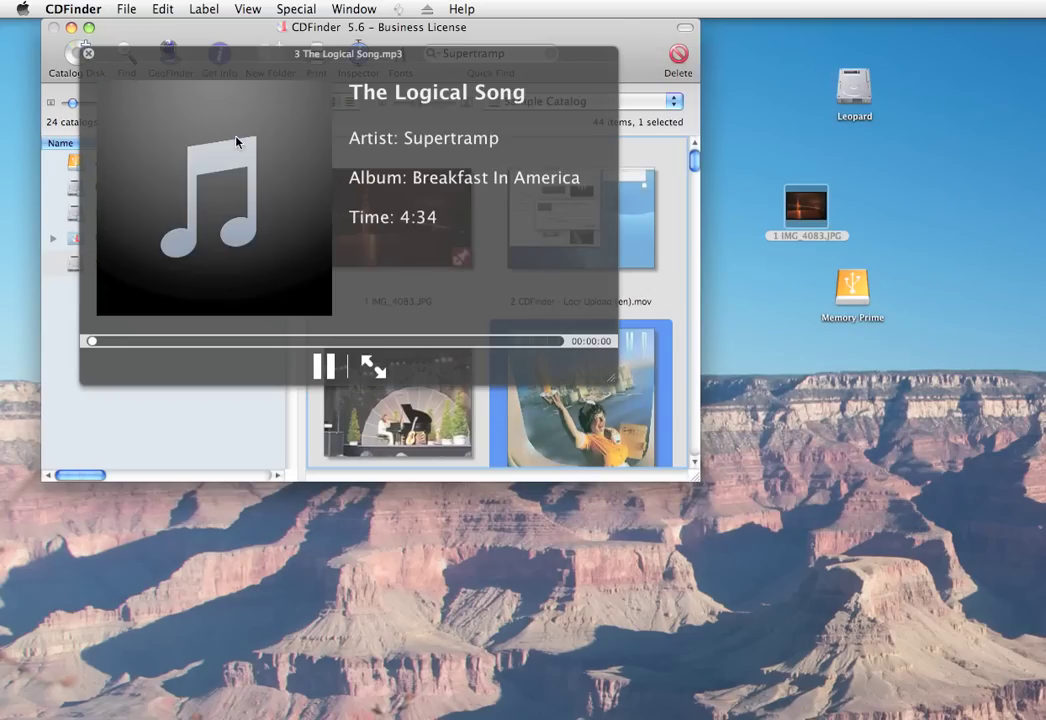
{"action": "key", "text": "space"}
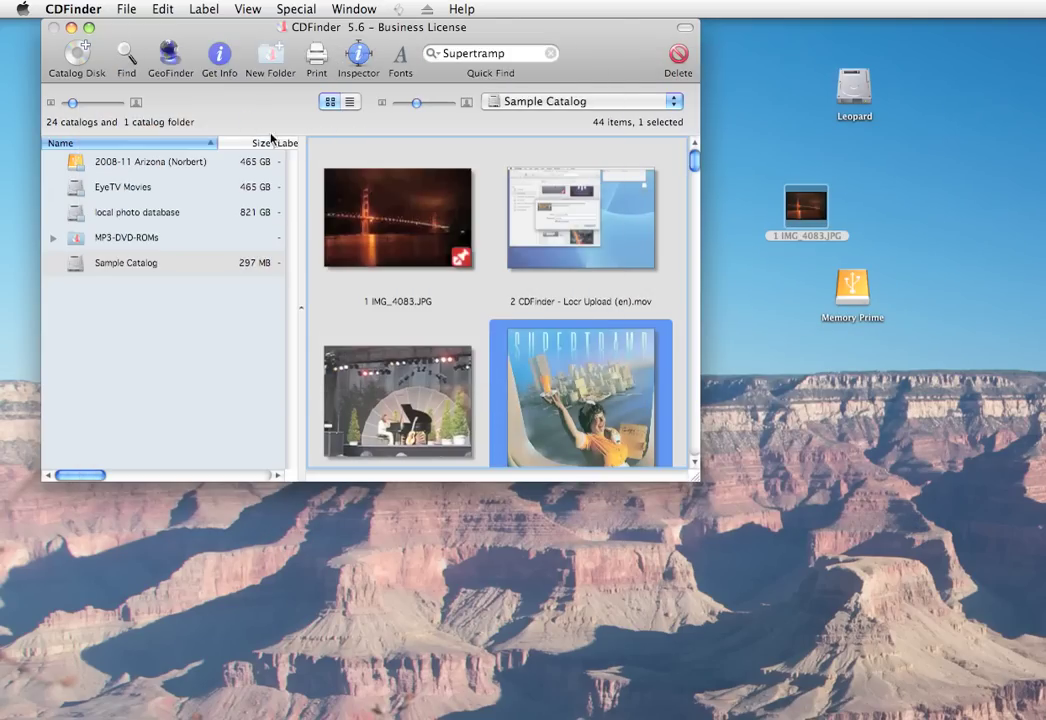
- Review the contextual commands available for the photo 1 IMG_4083.JPG and dismiss them
{"action": "right_click", "coordinate": [405, 228]}
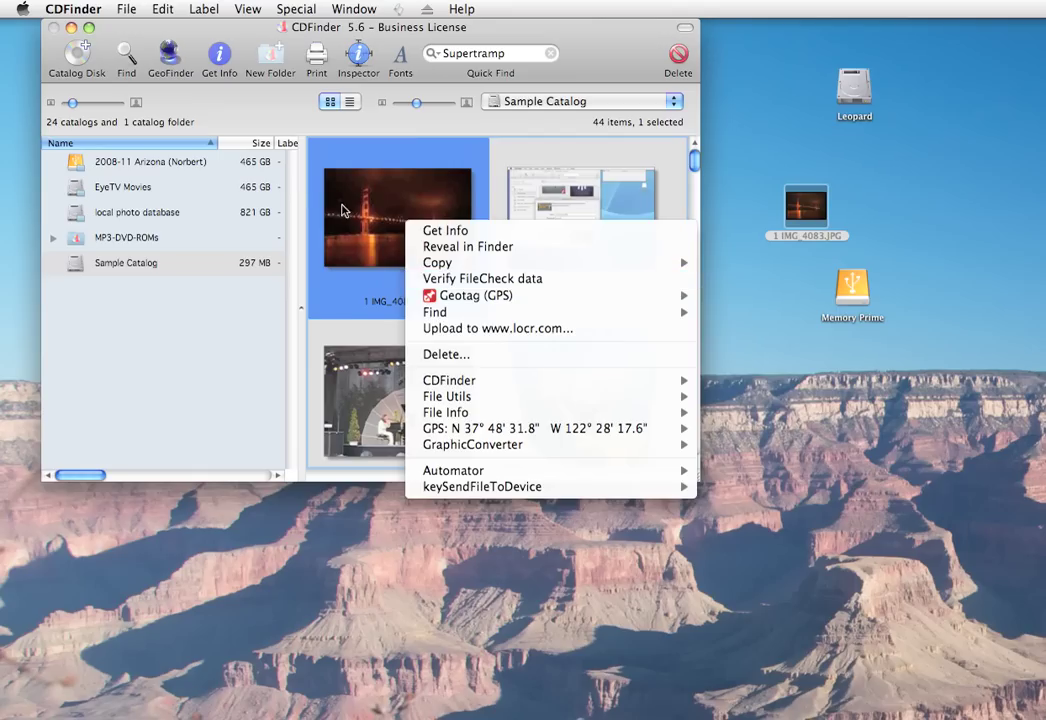
{"action": "left_click", "coordinate": [389, 220]}
{"action": "right_click", "coordinate": [389, 220]}
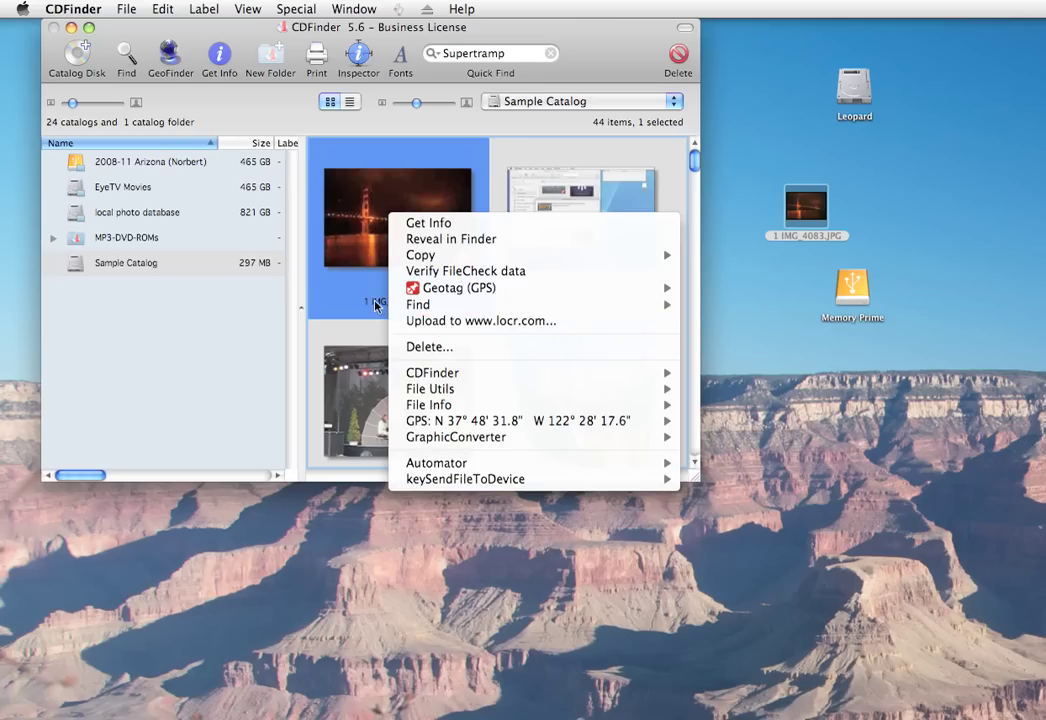
{"action": "left_click", "coordinate": [368, 235]}
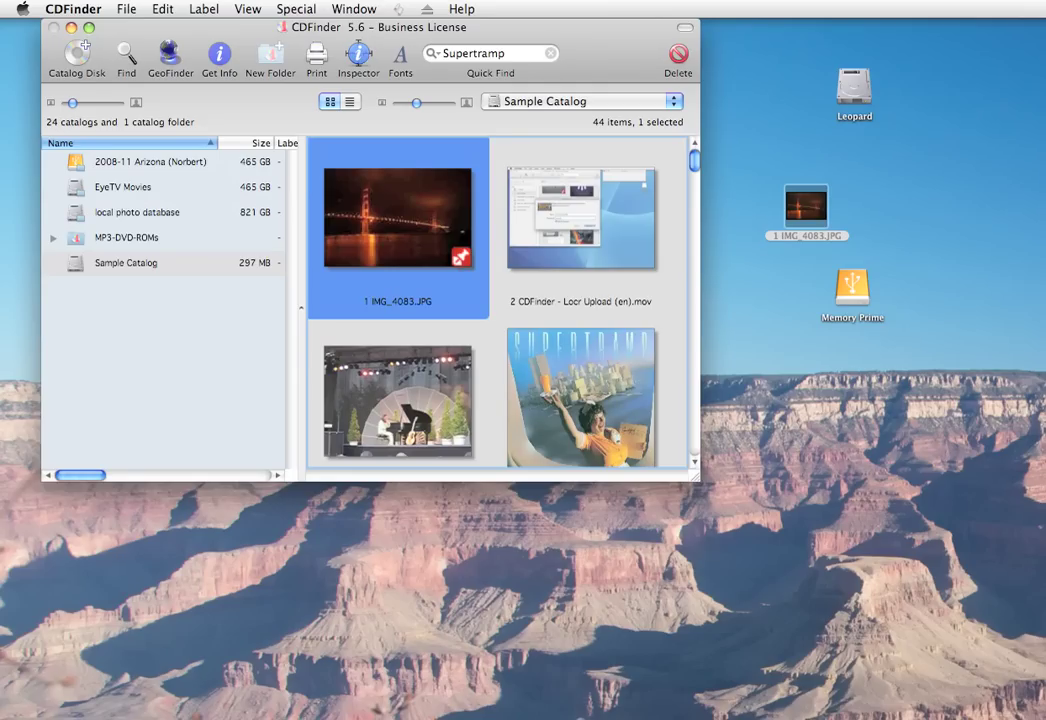
- Switch to FileMaker Pro Advanced to view the CDFinder Integration sample database, and close its window
{"action": "key", "text": "super+Tab"}
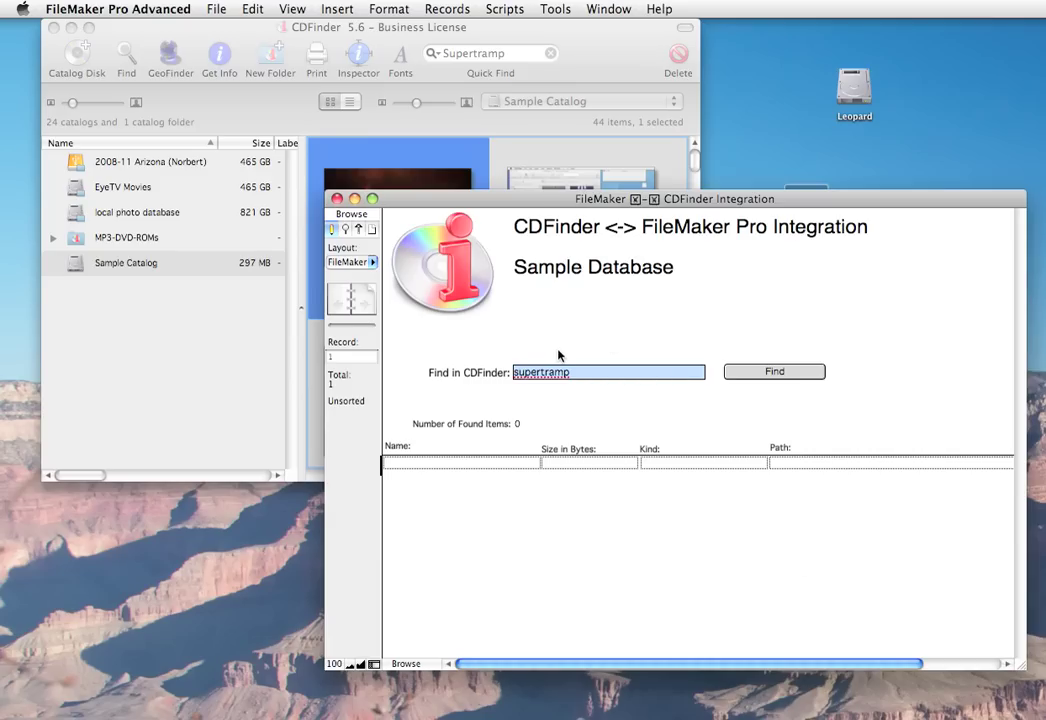
{"action": "left_click", "coordinate": [337, 199]}
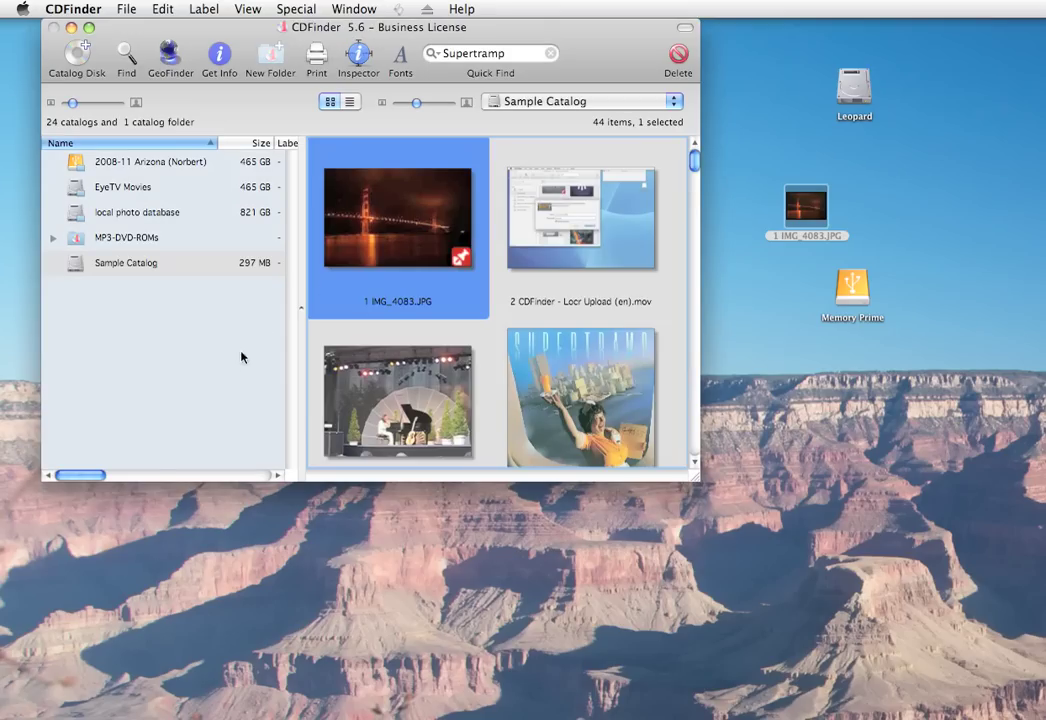